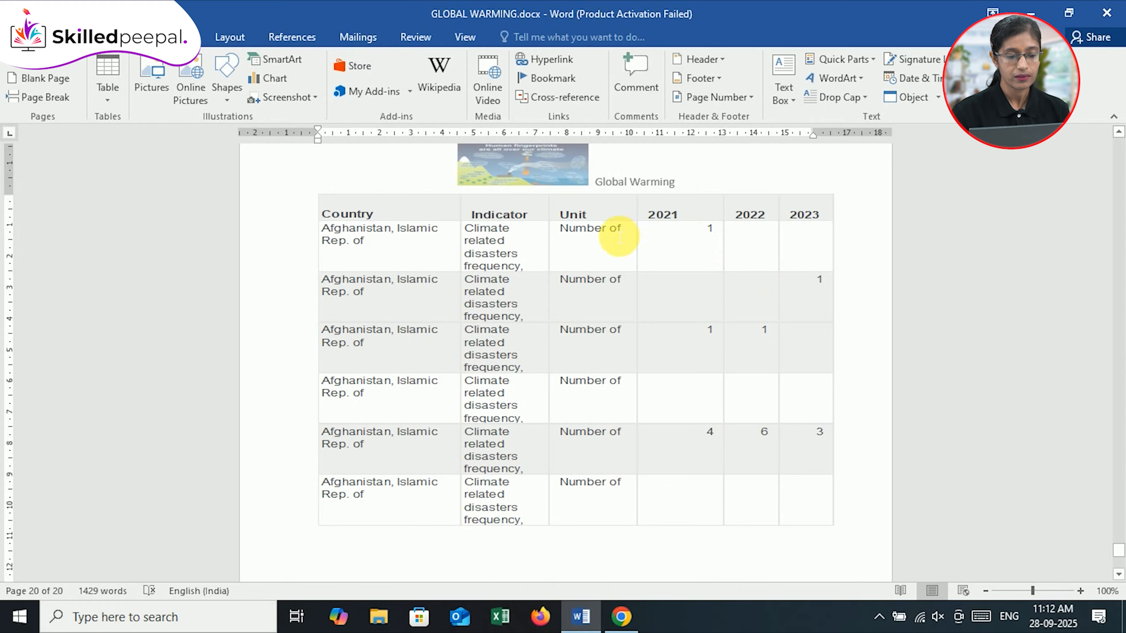
Step: Try to apply the Calibri Light font to the embedded worksheet table as a whole object
{"action": "left_click", "coordinate": [435, 212]}
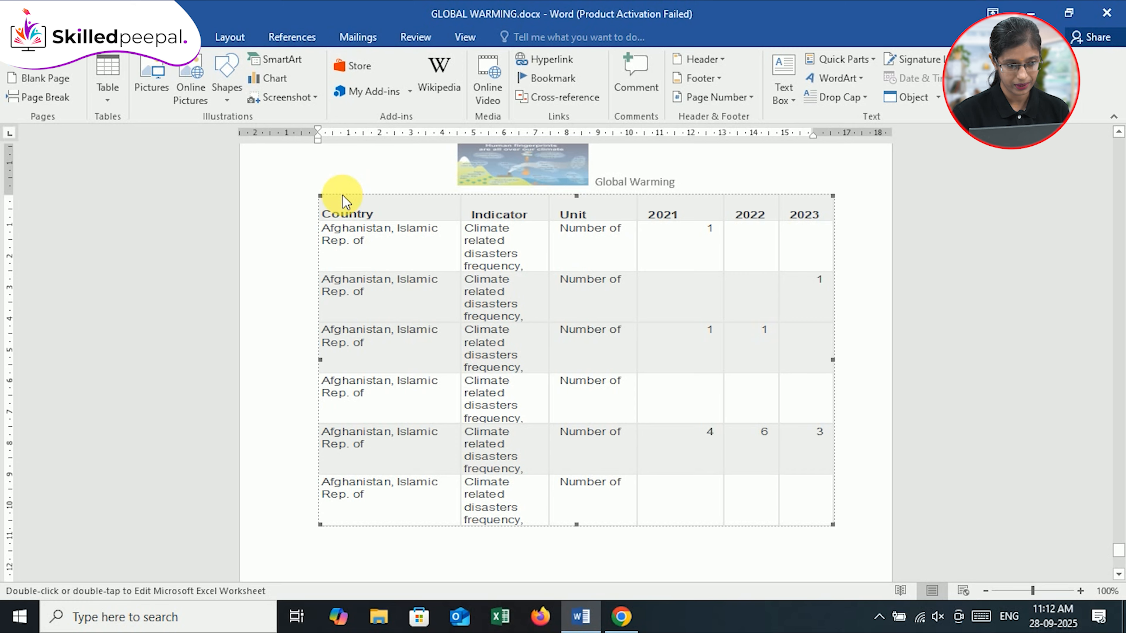
{"action": "left_click", "coordinate": [129, 36]}
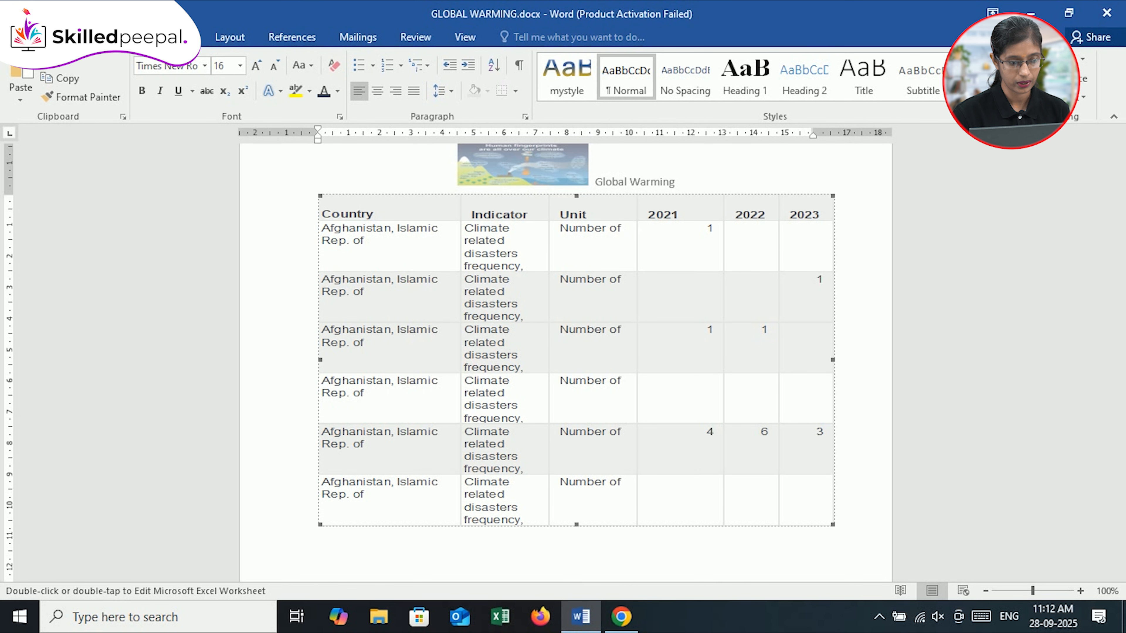
{"action": "left_click", "coordinate": [204, 68]}
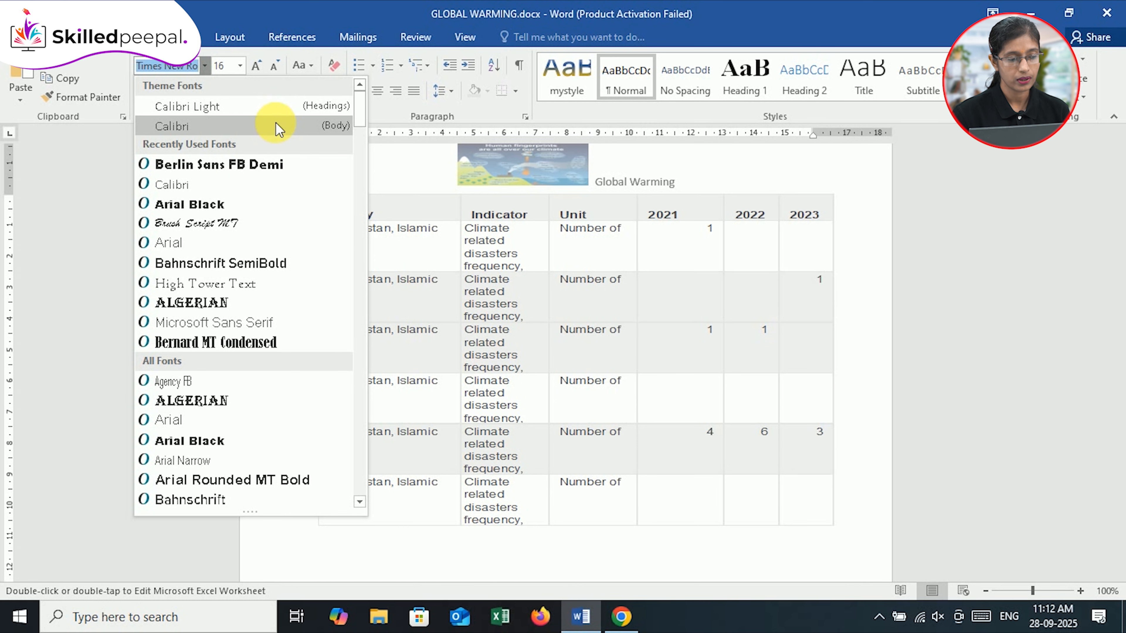
{"action": "left_click", "coordinate": [273, 108]}
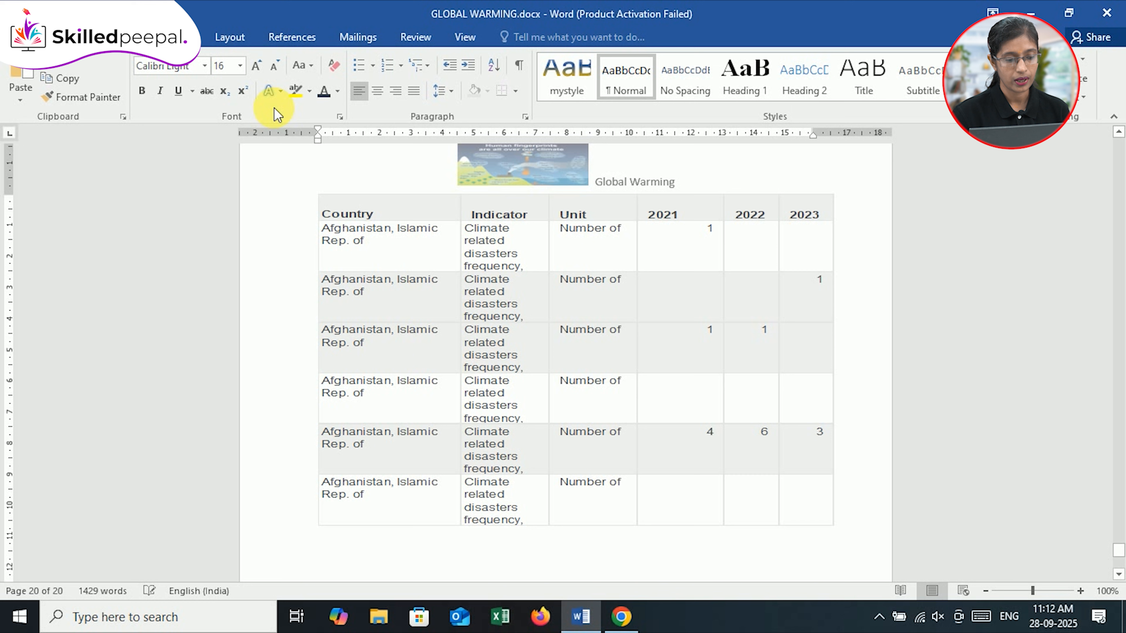
Step: Open the embedded Excel worksheet under the Global Warming header for editing
{"action": "left_click", "coordinate": [327, 217]}
{"action": "left_click", "coordinate": [327, 215]}
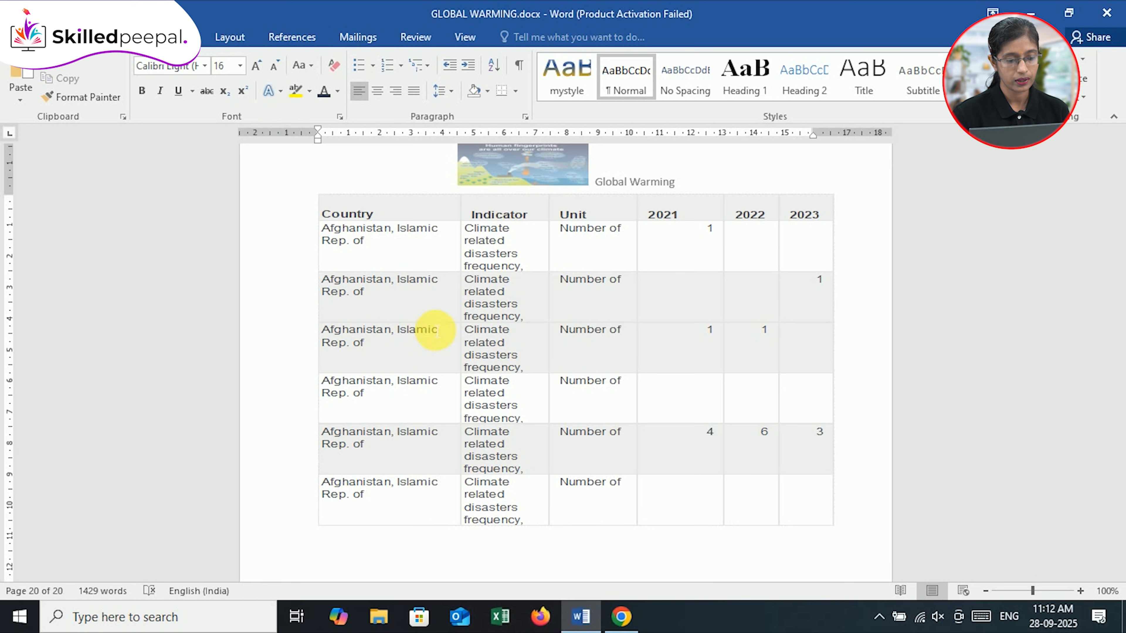
{"action": "left_click", "coordinate": [542, 526]}
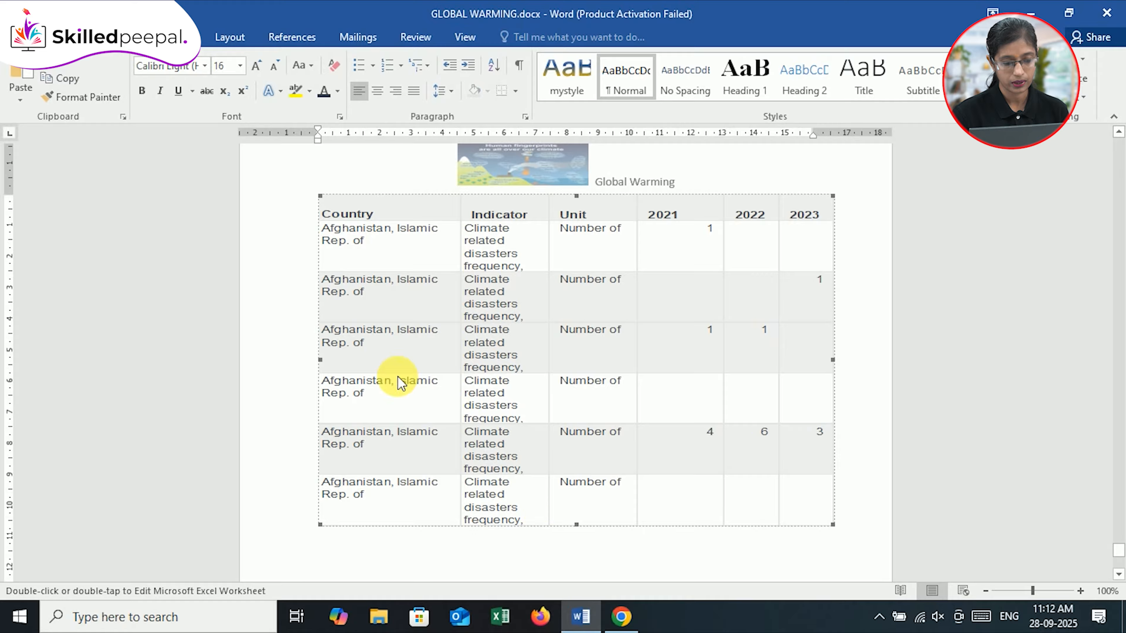
{"action": "left_click", "coordinate": [335, 195]}
{"action": "double_click", "coordinate": [335, 195]}
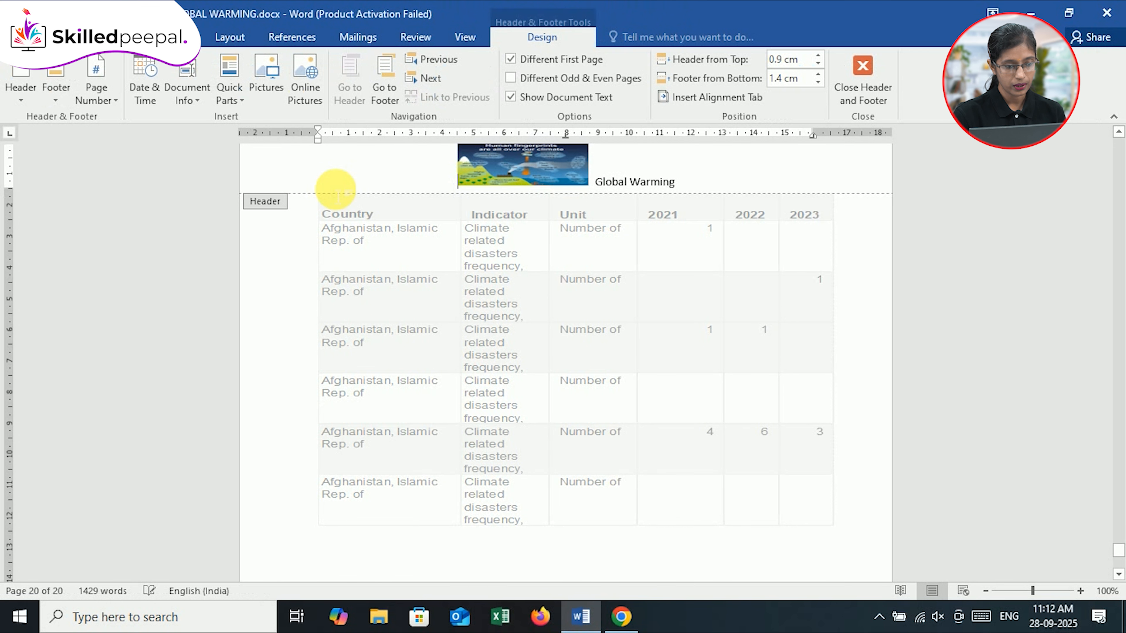
{"action": "double_click", "coordinate": [376, 266]}
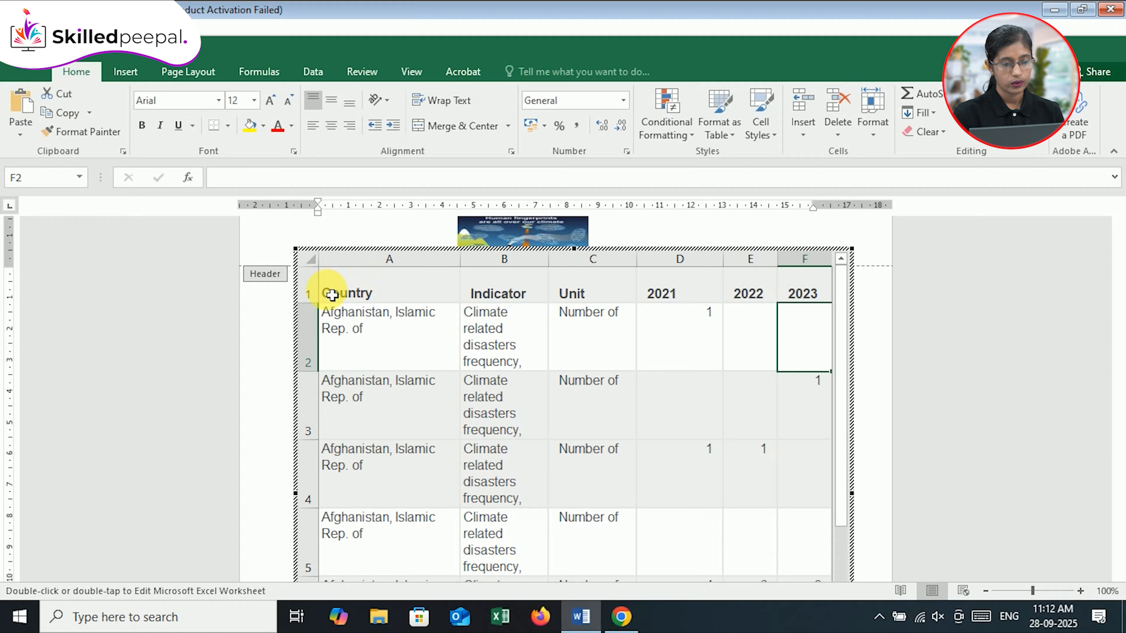
Step: Select the worksheet's data range A1:G12, starting from the Country header cell and ending with the 2024 column
{"action": "left_click", "coordinate": [330, 284]}
{"action": "key", "text": "shift+Down"}
{"action": "key", "text": "shift+Down"}
{"action": "key", "text": "shift+Down"}
{"action": "key", "text": "shift+Down"}
{"action": "key", "text": "shift+Down"}
{"action": "key", "text": "shift+Down"}
{"action": "key", "text": "shift+Down"}
{"action": "key", "text": "shift+Down"}
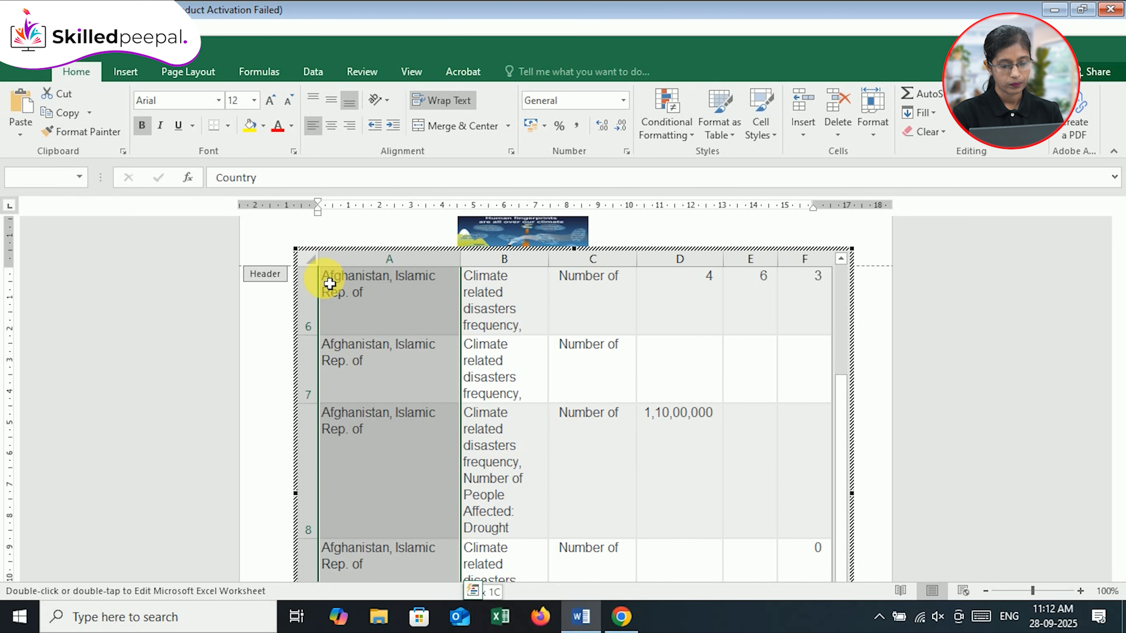
{"action": "key", "text": "shift+Down"}
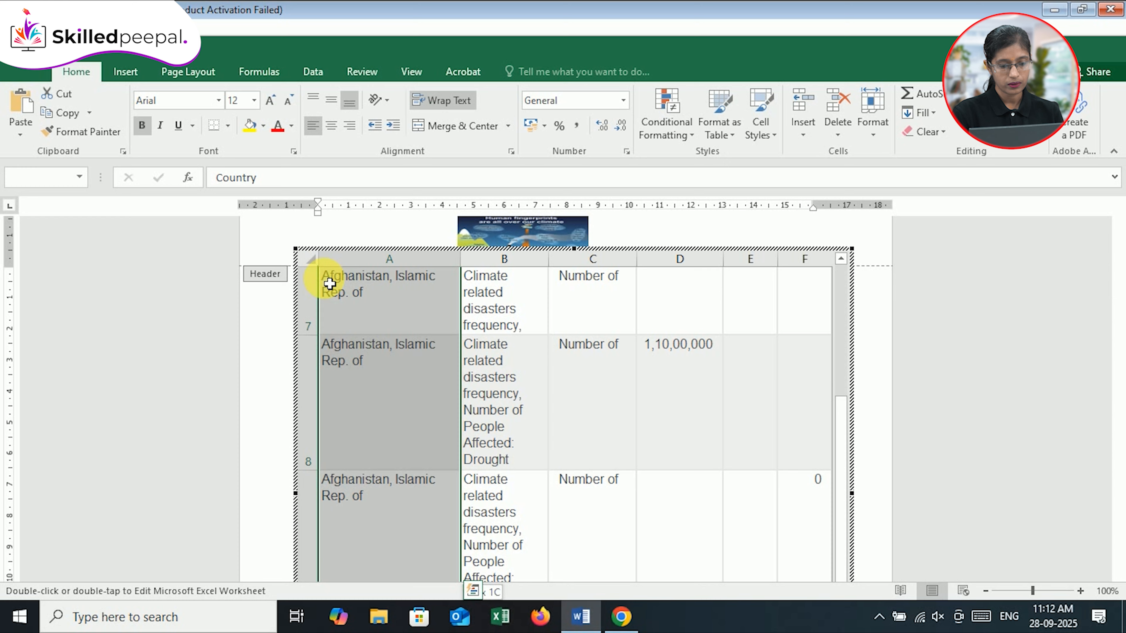
{"action": "key", "text": "shift+Right"}
{"action": "key", "text": "shift+Right"}
{"action": "key", "text": "shift+Right"}
{"action": "key", "text": "shift+Right"}
{"action": "key", "text": "shift+Right"}
{"action": "key", "text": "shift+Right"}
{"action": "key", "text": "shift+Right"}
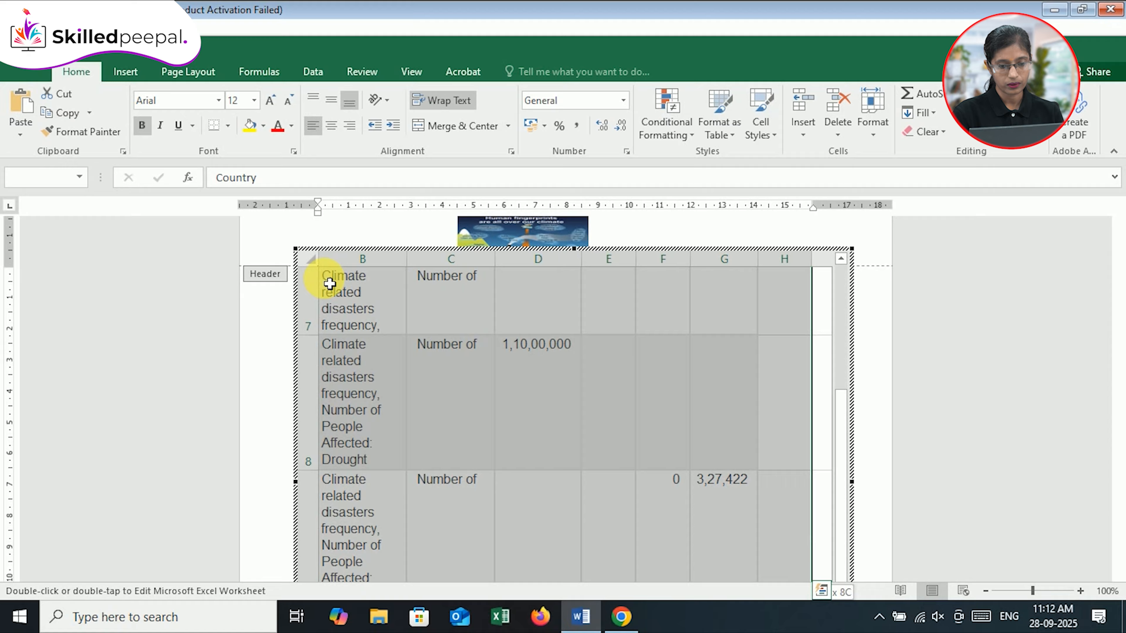
{"action": "scroll", "coordinate": [329, 284], "scroll_direction": "up", "scroll_amount": 2}
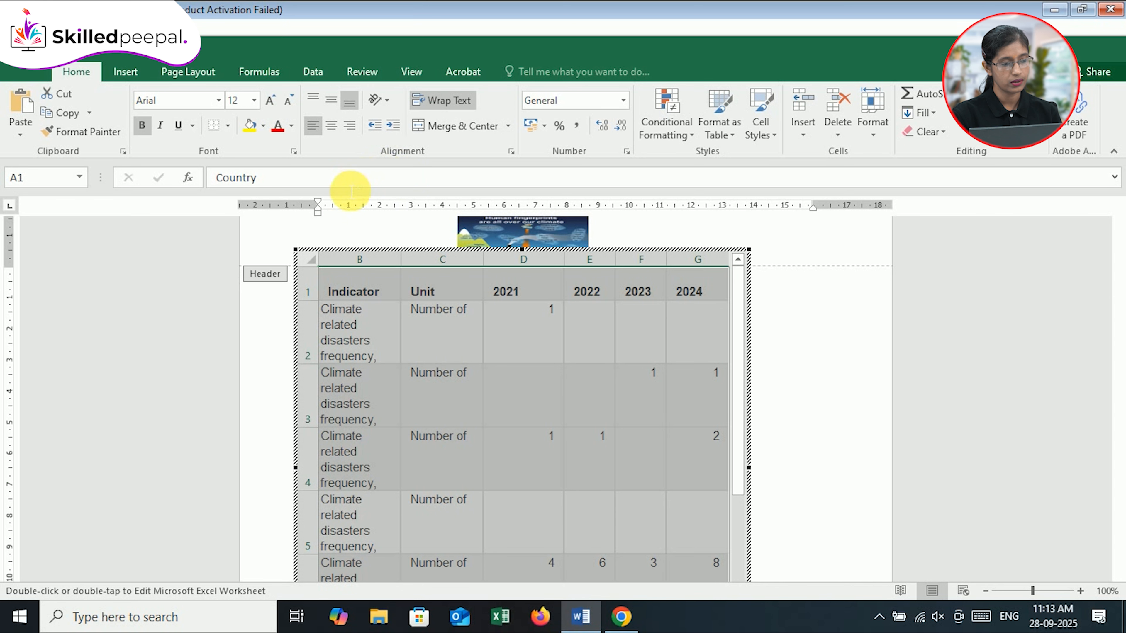
Step: Set the font of the selected worksheet cells to Times New Roman at size 14
{"action": "left_click", "coordinate": [219, 100]}
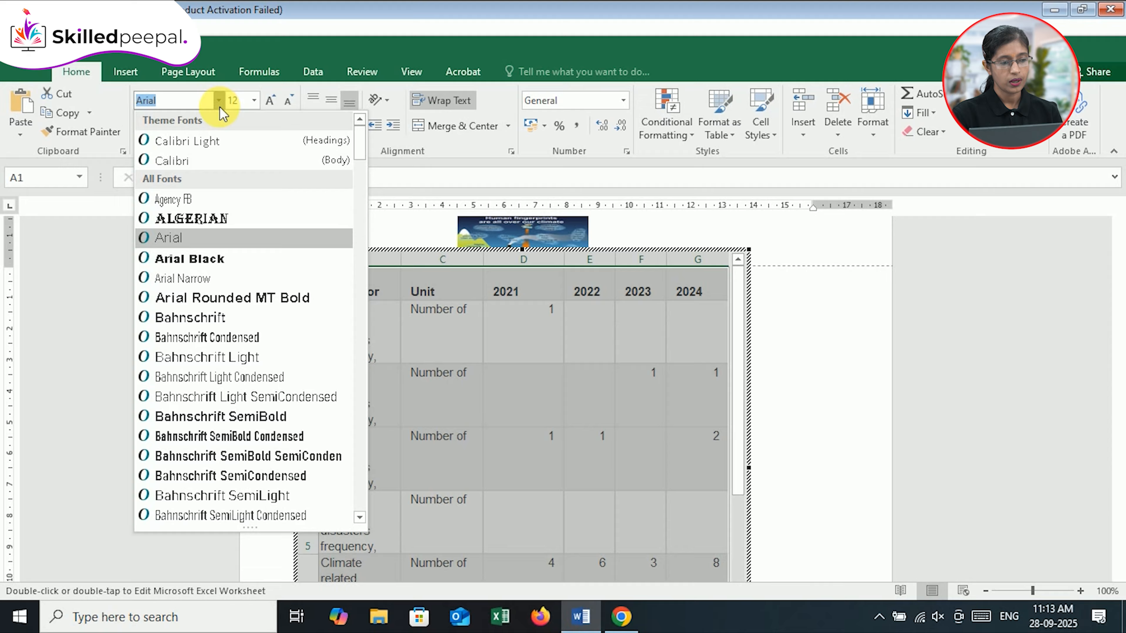
{"action": "type", "text": "Ar"}
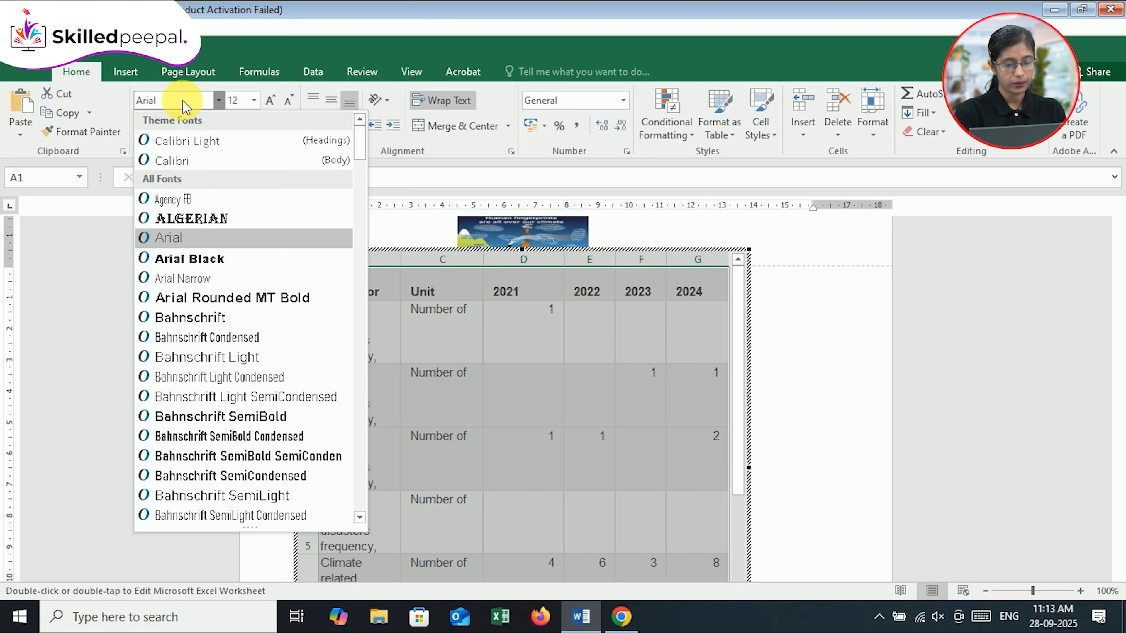
{"action": "key", "text": "BackSpace"}
{"action": "key", "text": "BackSpace"}
{"action": "type", "text": "Times New Roma"}
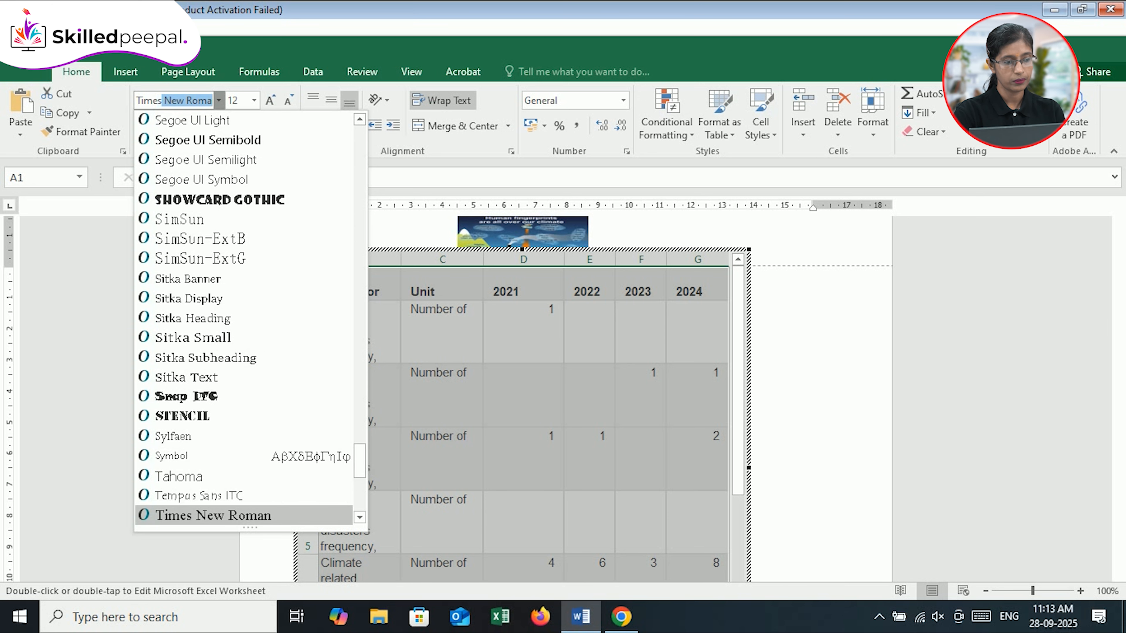
{"action": "key", "text": "Return"}
{"action": "key", "text": "Tab"}
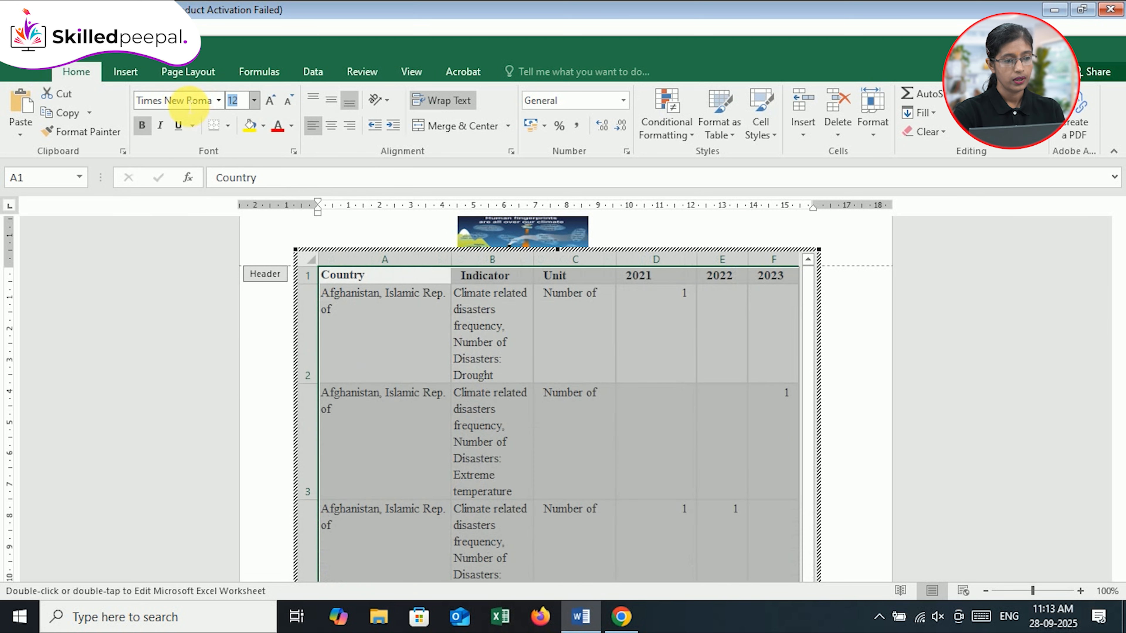
{"action": "left_click", "coordinate": [269, 102]}
{"action": "left_click", "coordinate": [270, 102]}
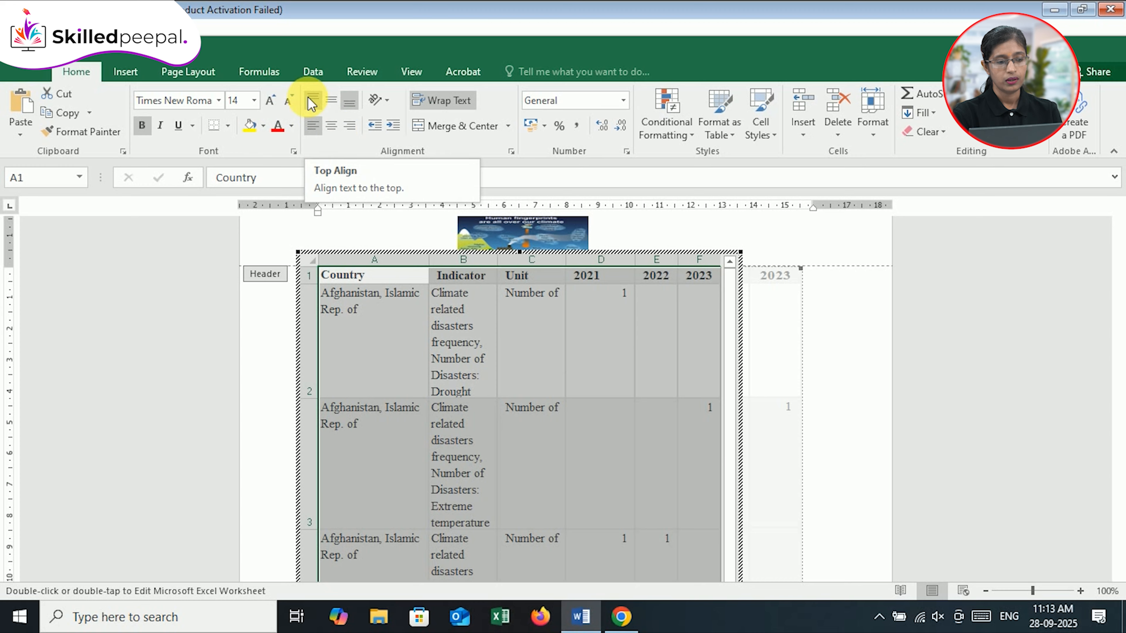
Step: Try top and centered alignment on the selected cells, and finish with middle vertical and left horizontal alignment
{"action": "left_click", "coordinate": [313, 103]}
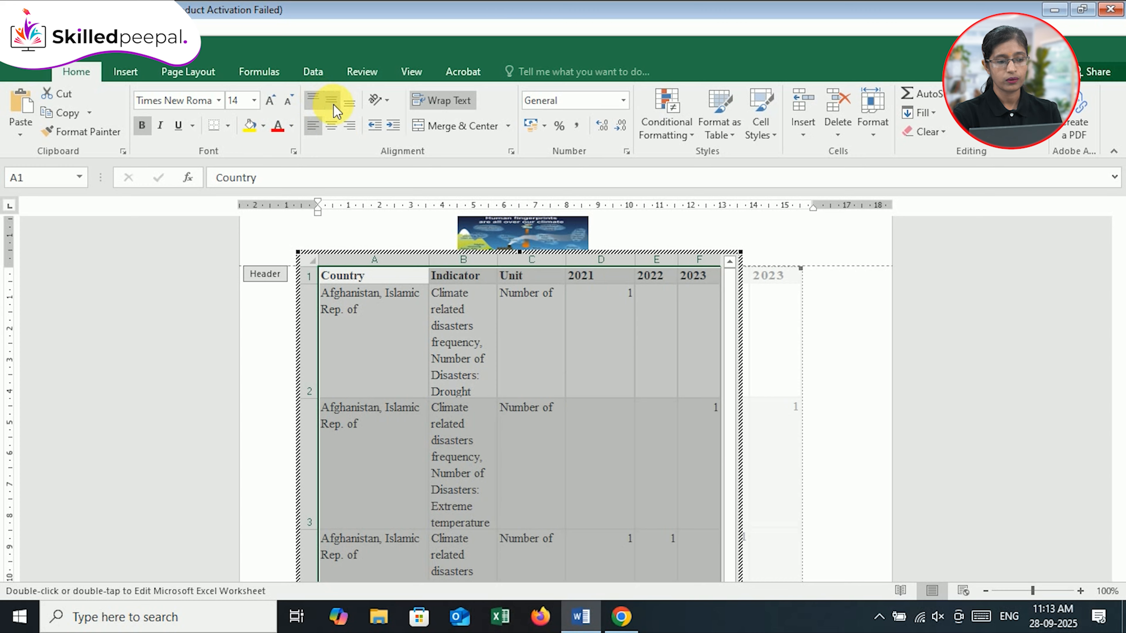
{"action": "left_click", "coordinate": [313, 129]}
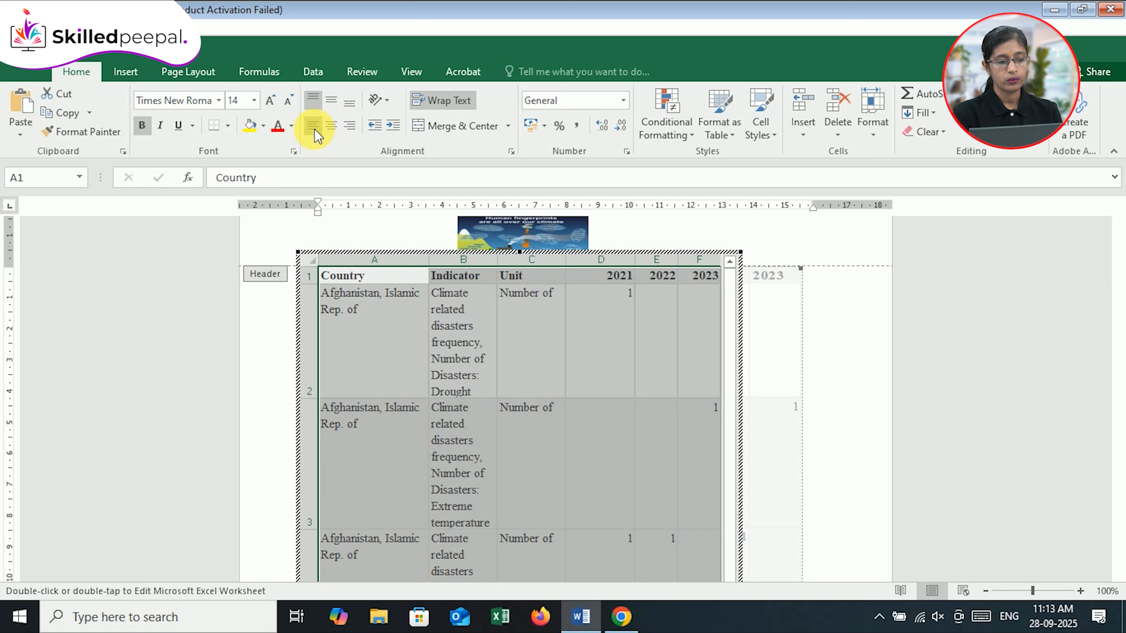
{"action": "left_click", "coordinate": [332, 102]}
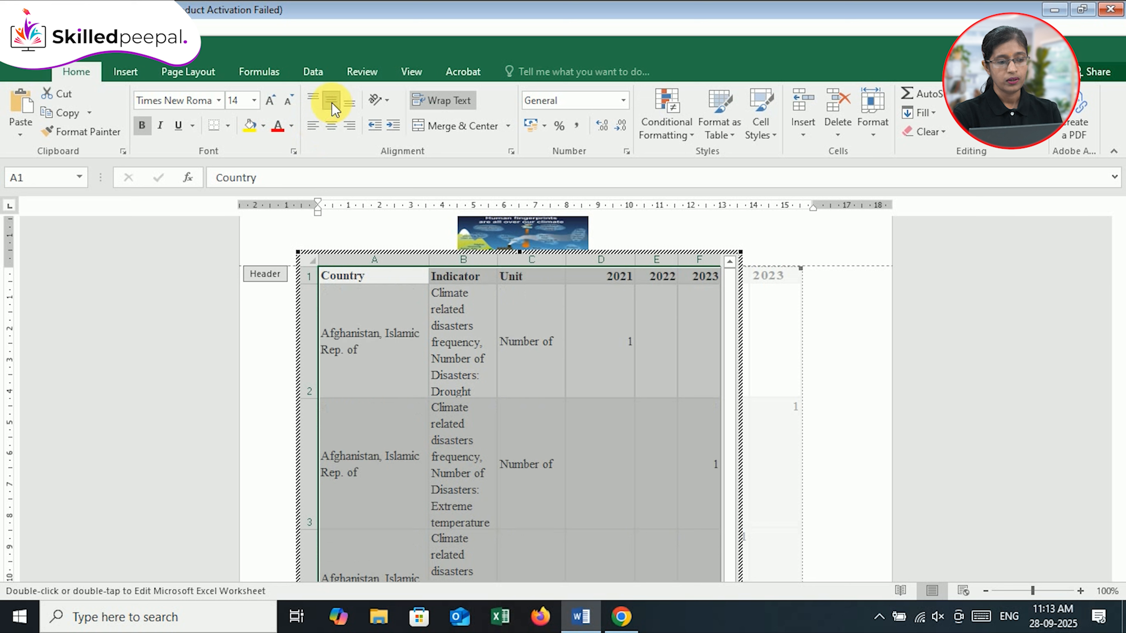
{"action": "left_click", "coordinate": [331, 132]}
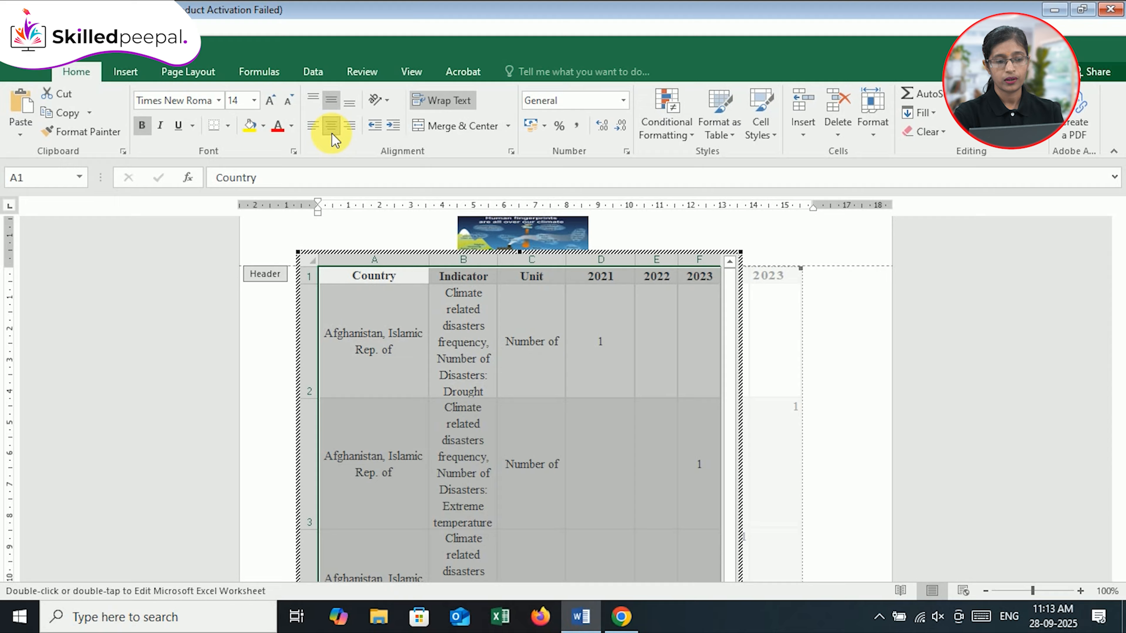
{"action": "left_click", "coordinate": [314, 128]}
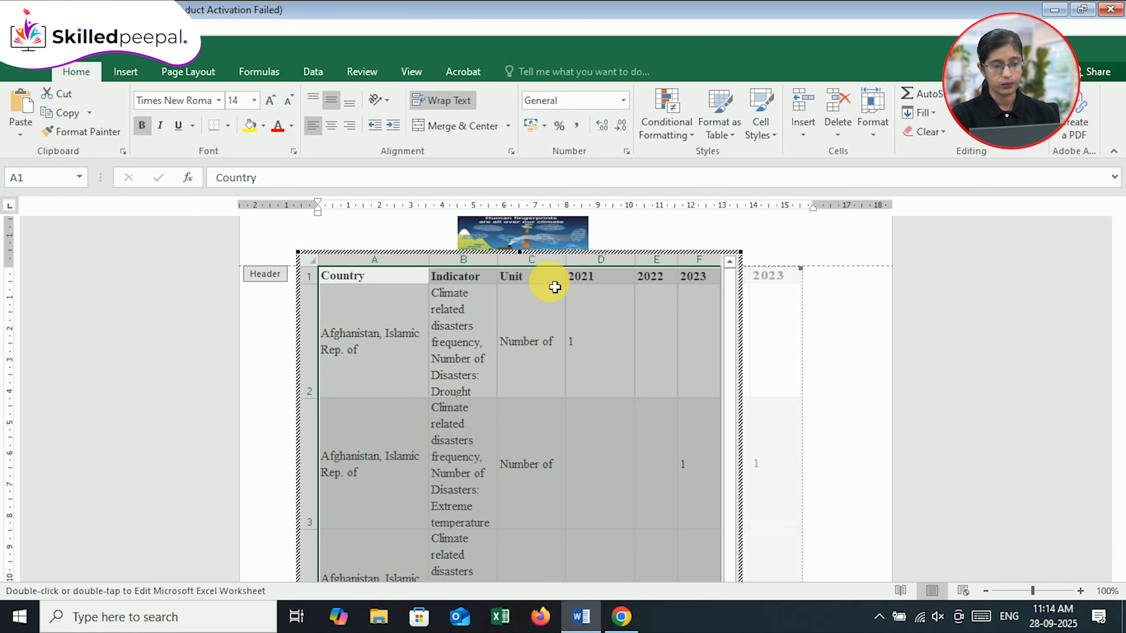
Step: Format the range A1:G12 as a table with headers, using the dark blue style in the third Medium row
{"action": "left_click", "coordinate": [722, 135]}
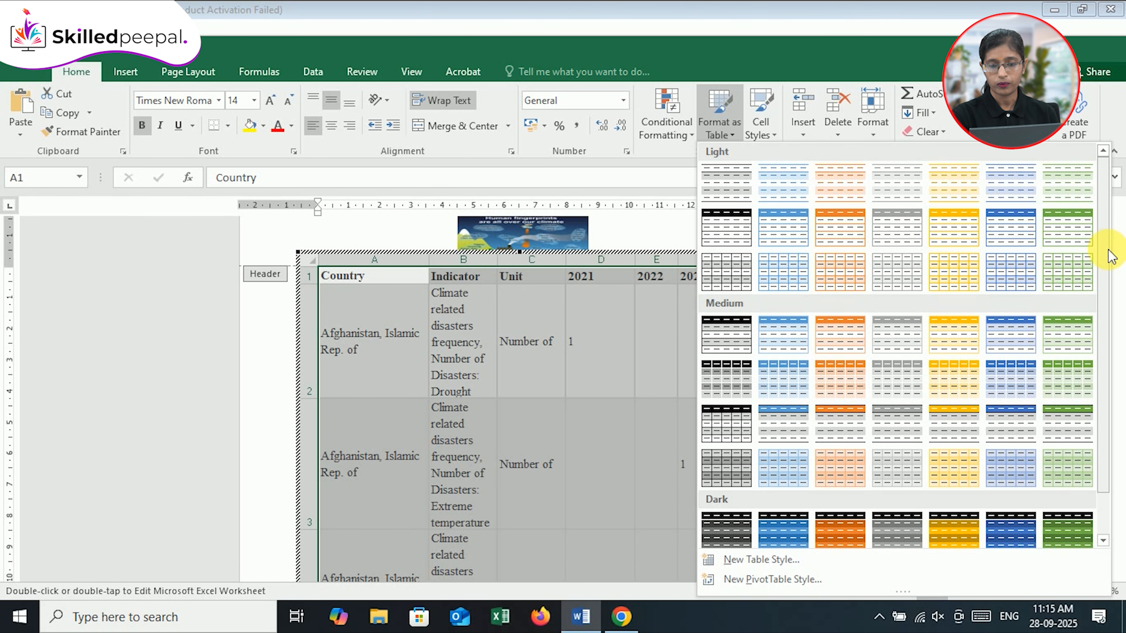
{"action": "left_click", "coordinate": [1105, 264]}
{"action": "left_click_drag", "start_coordinate": [1106, 264], "coordinate": [1111, 348]}
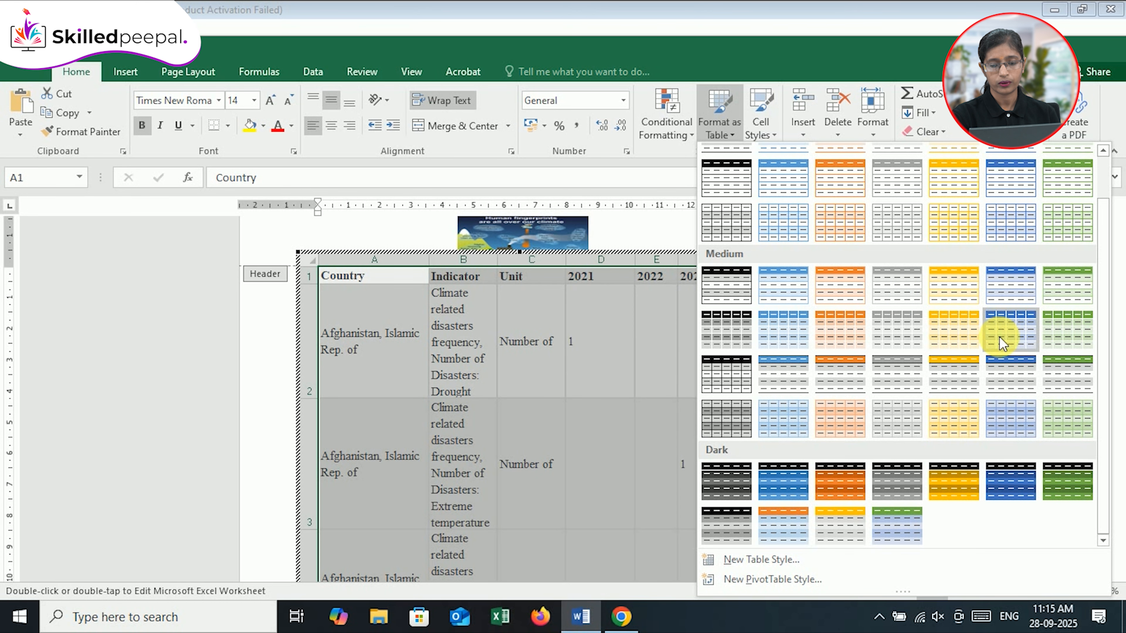
{"action": "left_click", "coordinate": [997, 375]}
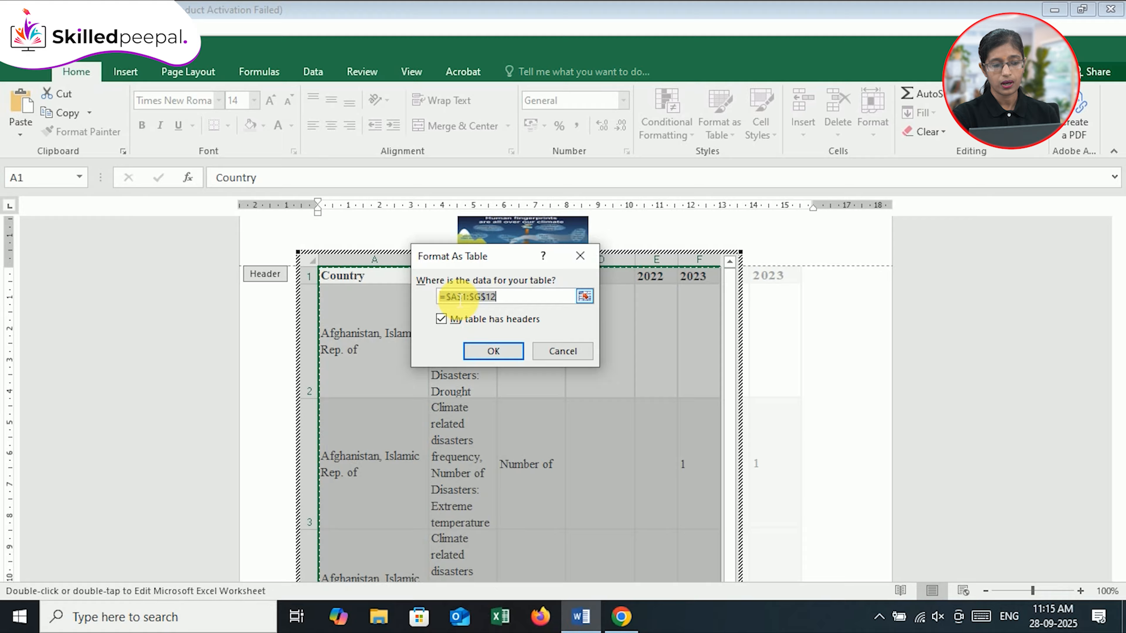
{"action": "left_click", "coordinate": [445, 296]}
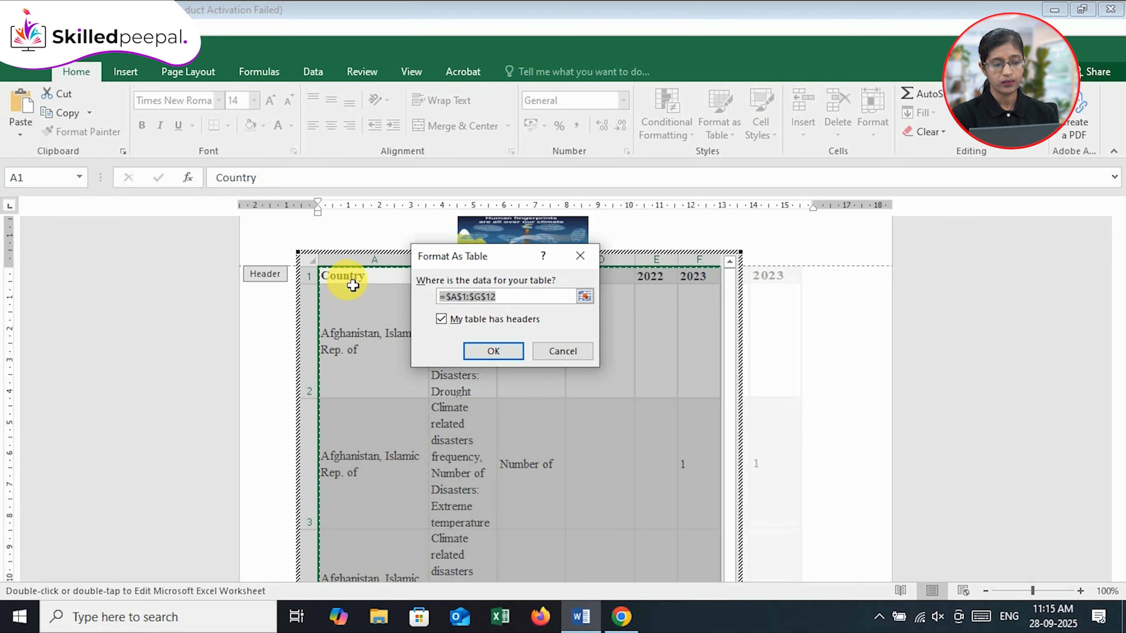
{"action": "left_click_drag", "start_coordinate": [732, 468], "coordinate": [746, 581]}
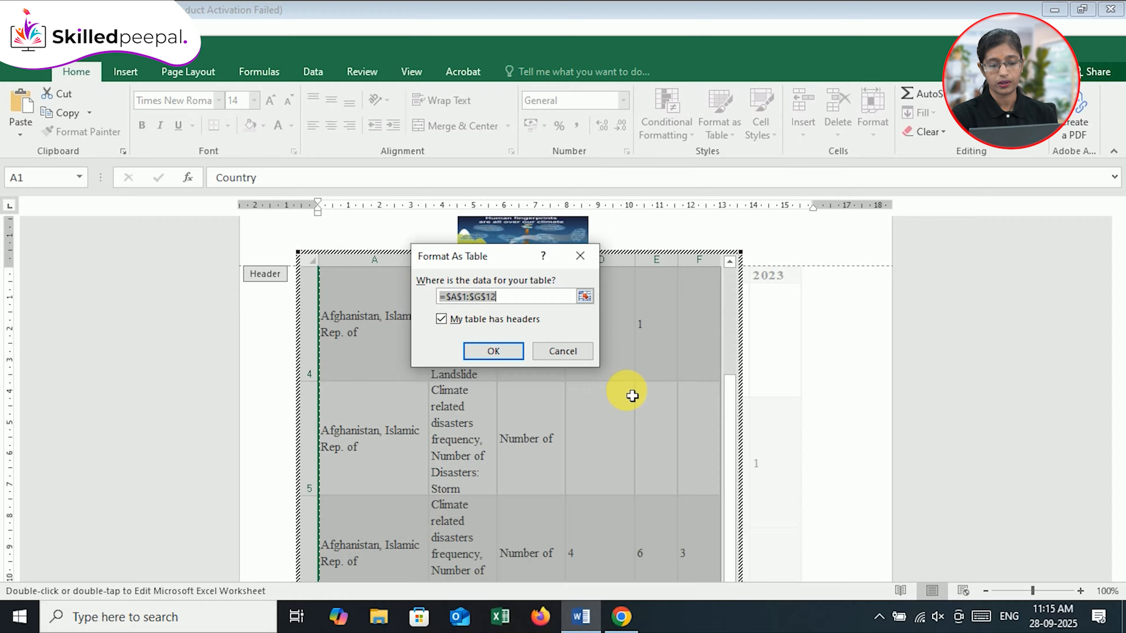
{"action": "left_click", "coordinate": [493, 351]}
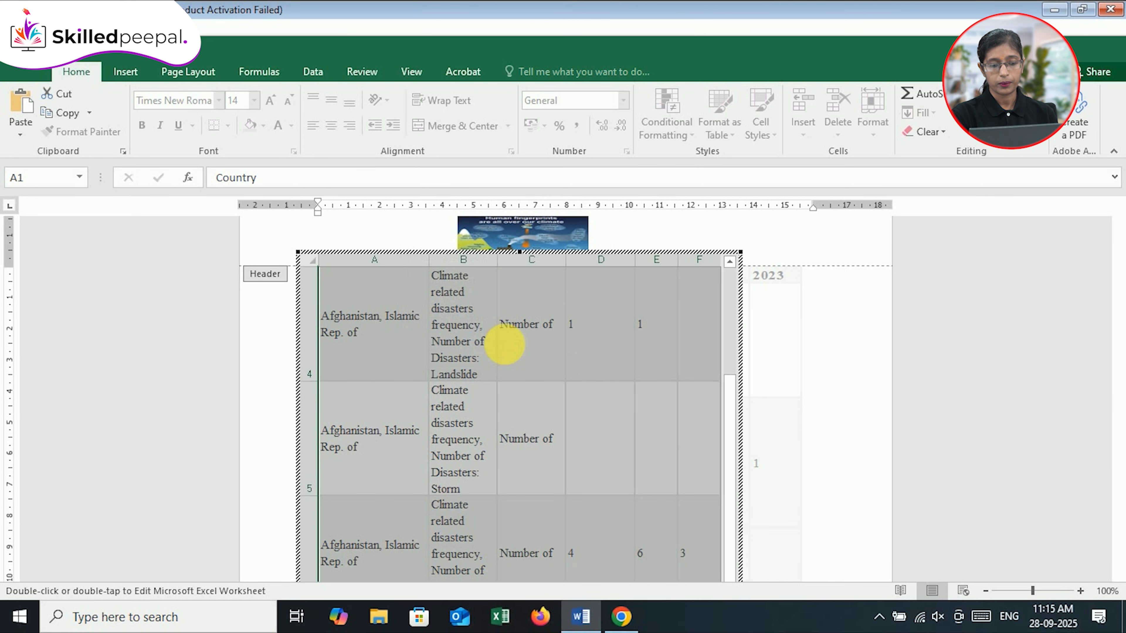
Step: Turn off the table's filter buttons, try First Column emphasis and remove it, and enable Last Column emphasis
{"action": "left_click_drag", "start_coordinate": [722, 401], "coordinate": [711, 269]}
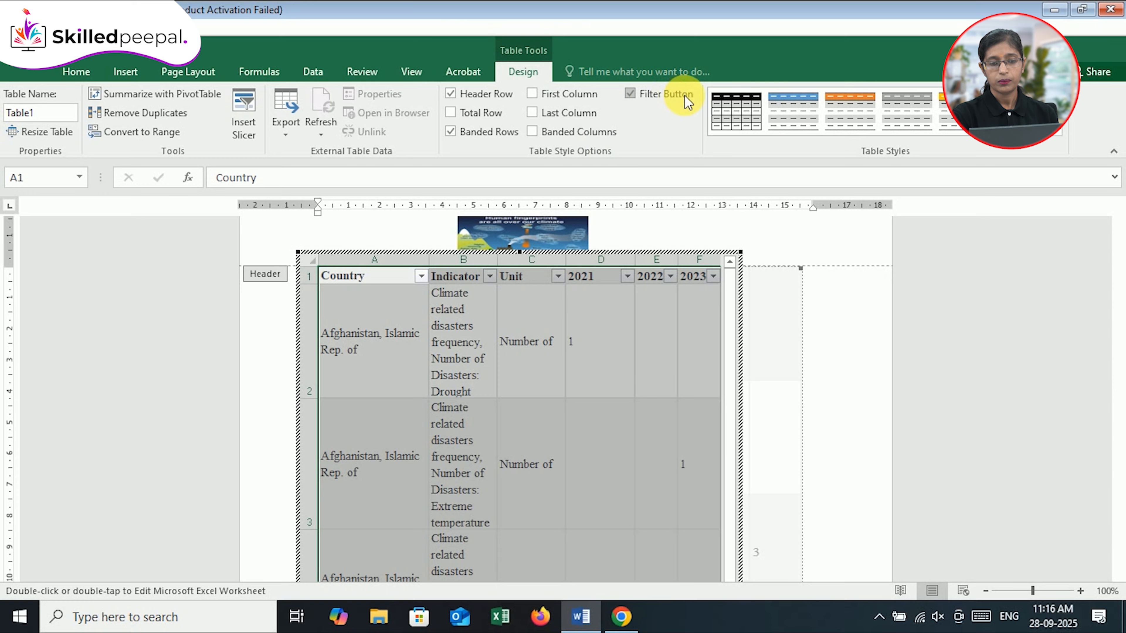
{"action": "left_click", "coordinate": [628, 94]}
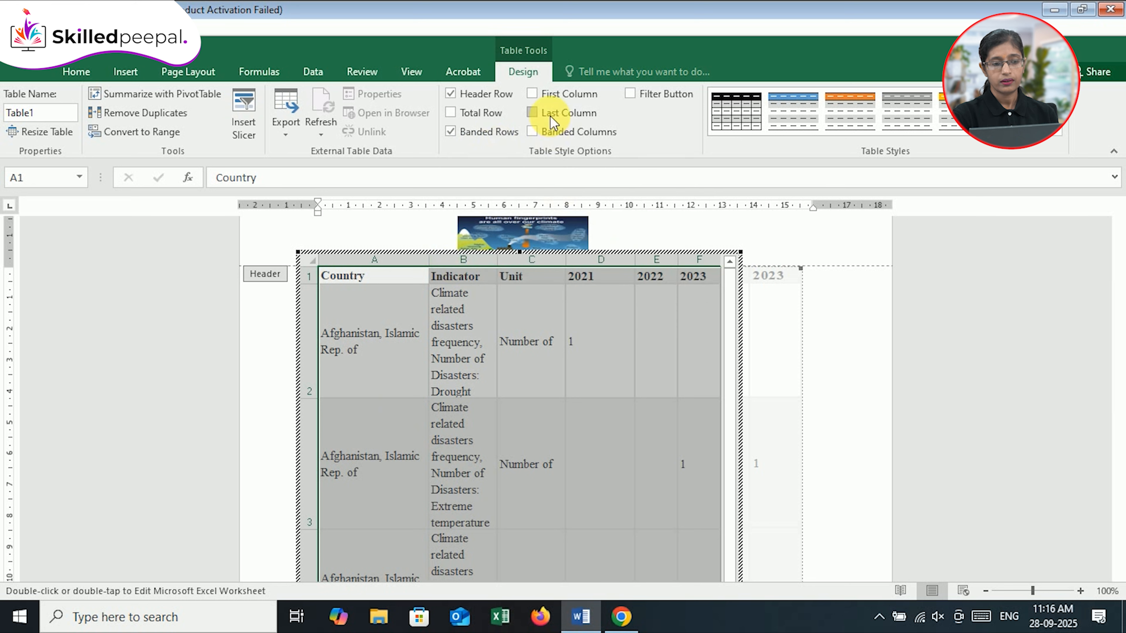
{"action": "left_click", "coordinate": [532, 94]}
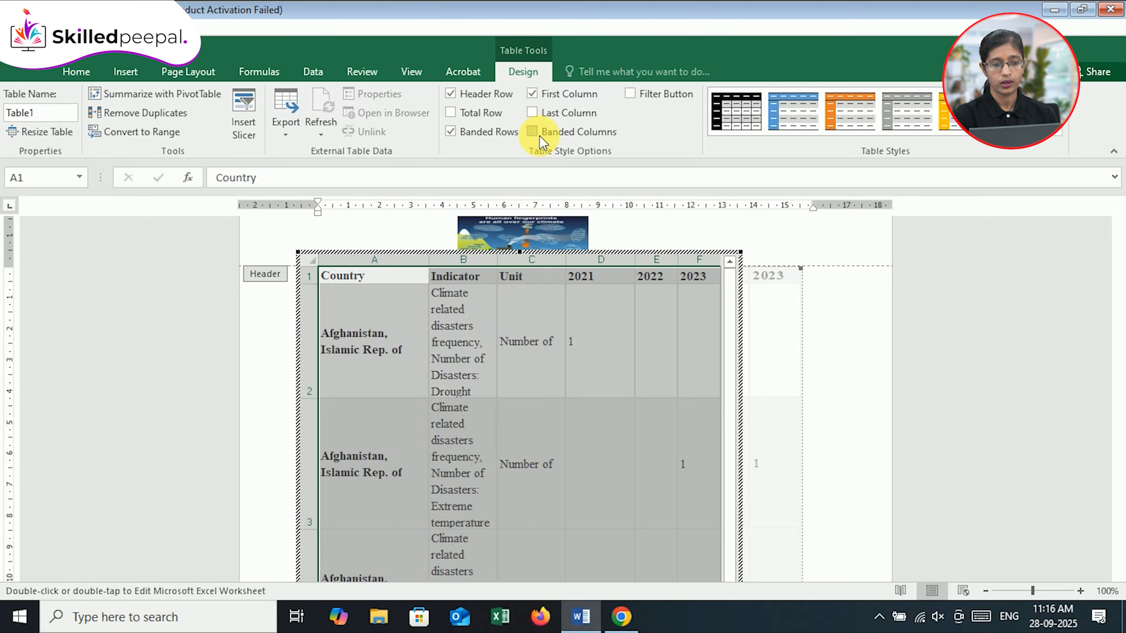
{"action": "left_click", "coordinate": [532, 94]}
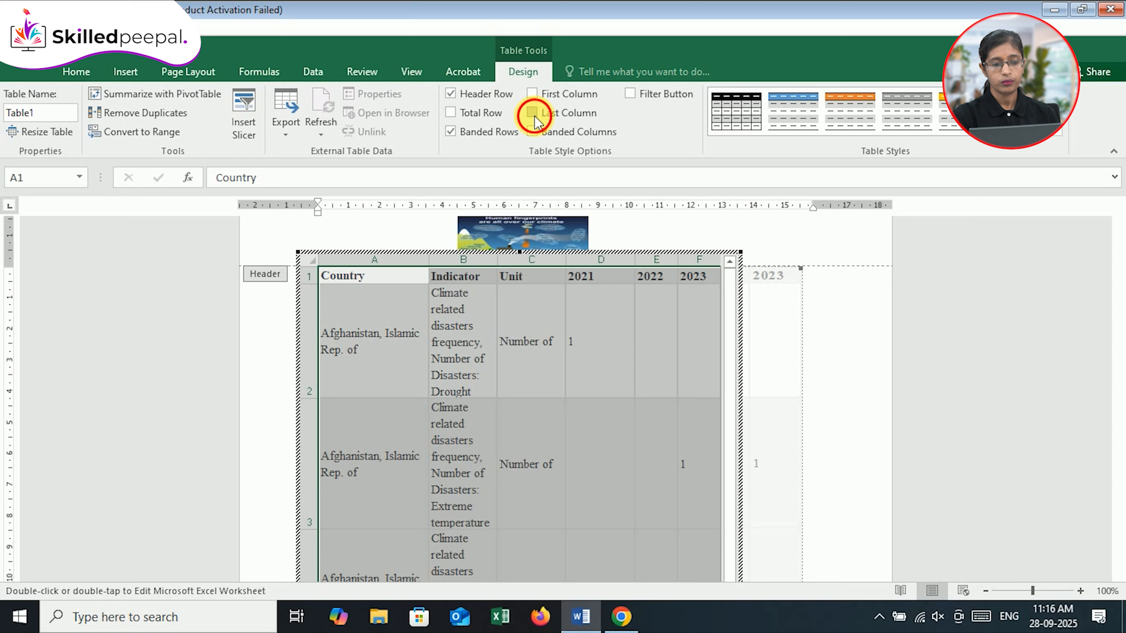
{"action": "left_click", "coordinate": [533, 114]}
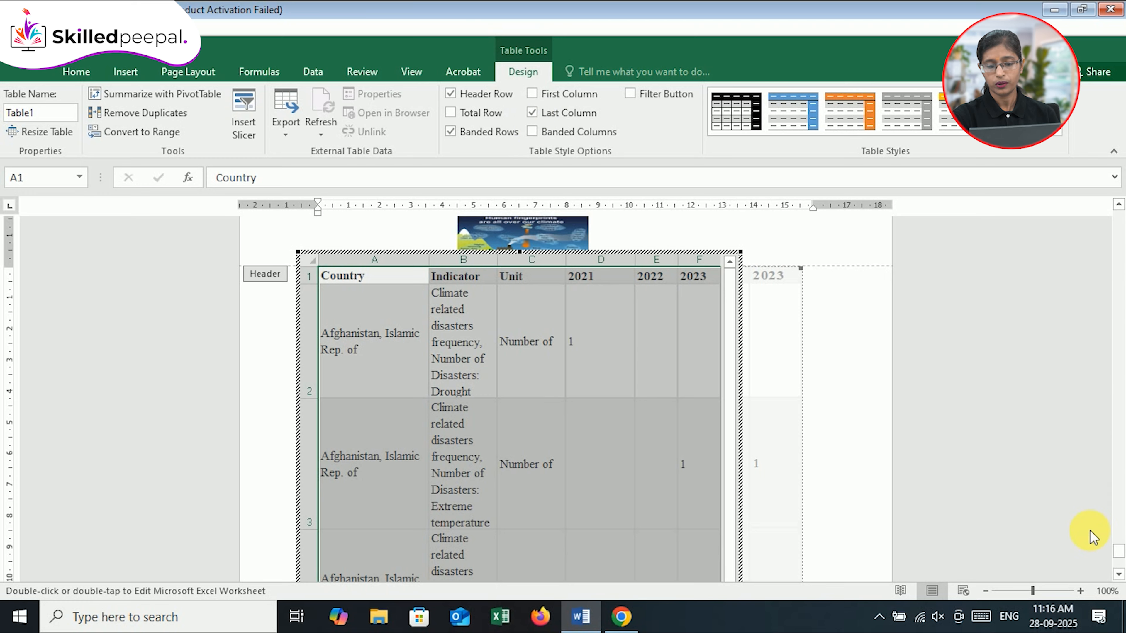
Step: Widen the embedded worksheet's frame on its right edge so that it takes in column G of the table
{"action": "left_click", "coordinate": [1119, 575]}
{"action": "left_click", "coordinate": [1118, 574]}
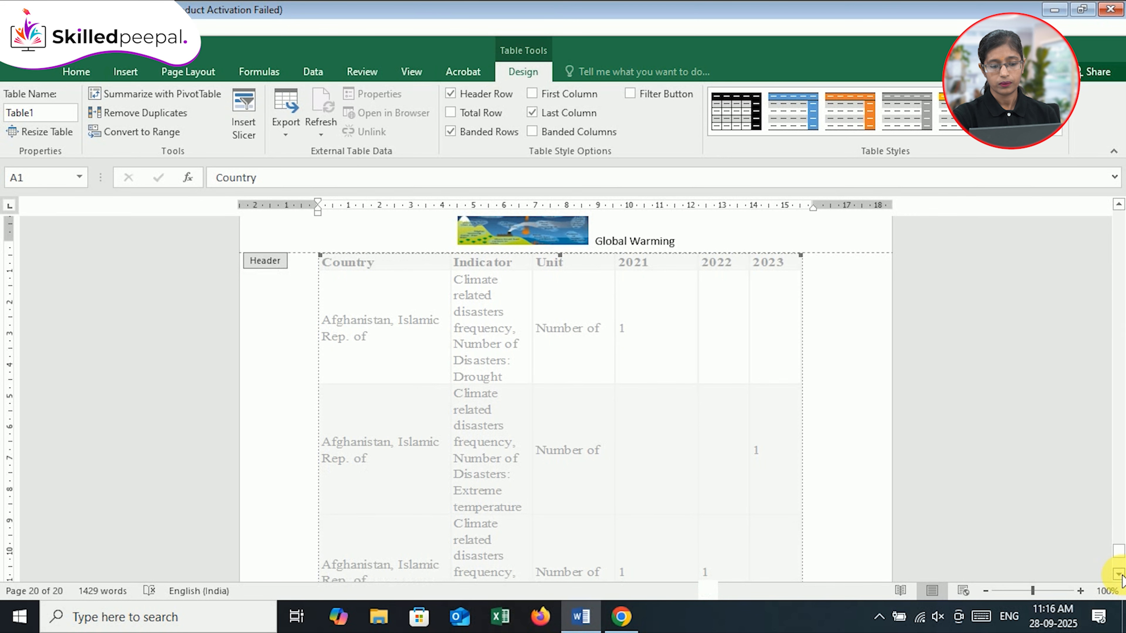
{"action": "left_click", "coordinate": [1118, 575]}
{"action": "left_click", "coordinate": [1119, 575]}
{"action": "left_click", "coordinate": [1118, 575]}
{"action": "left_click", "coordinate": [1121, 576]}
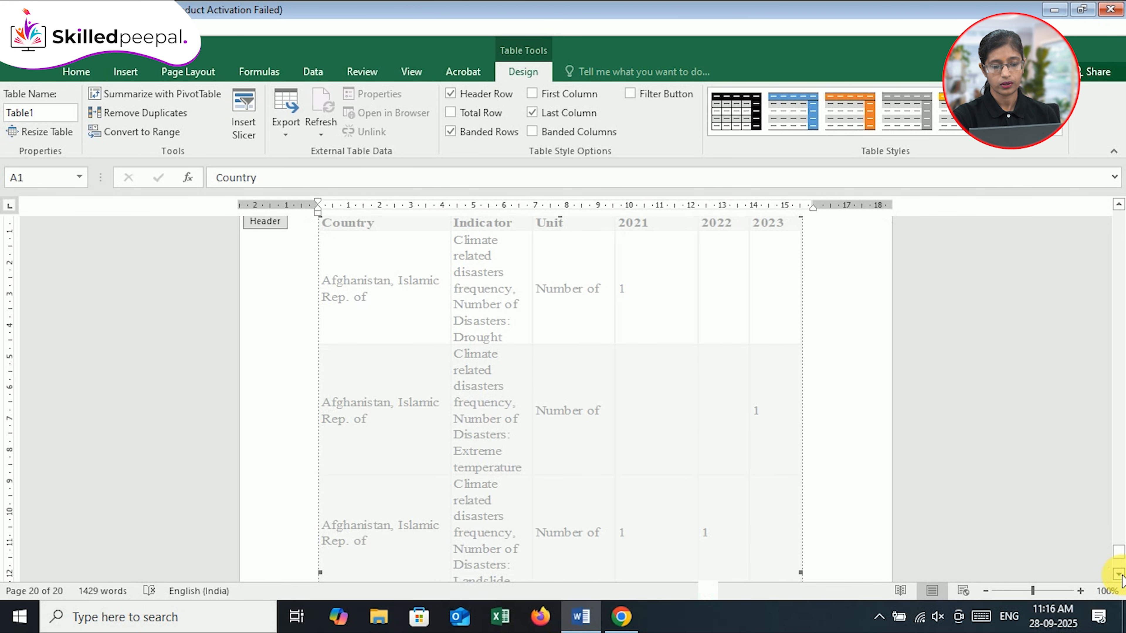
{"action": "left_click", "coordinate": [1121, 575]}
{"action": "left_click", "coordinate": [1121, 575]}
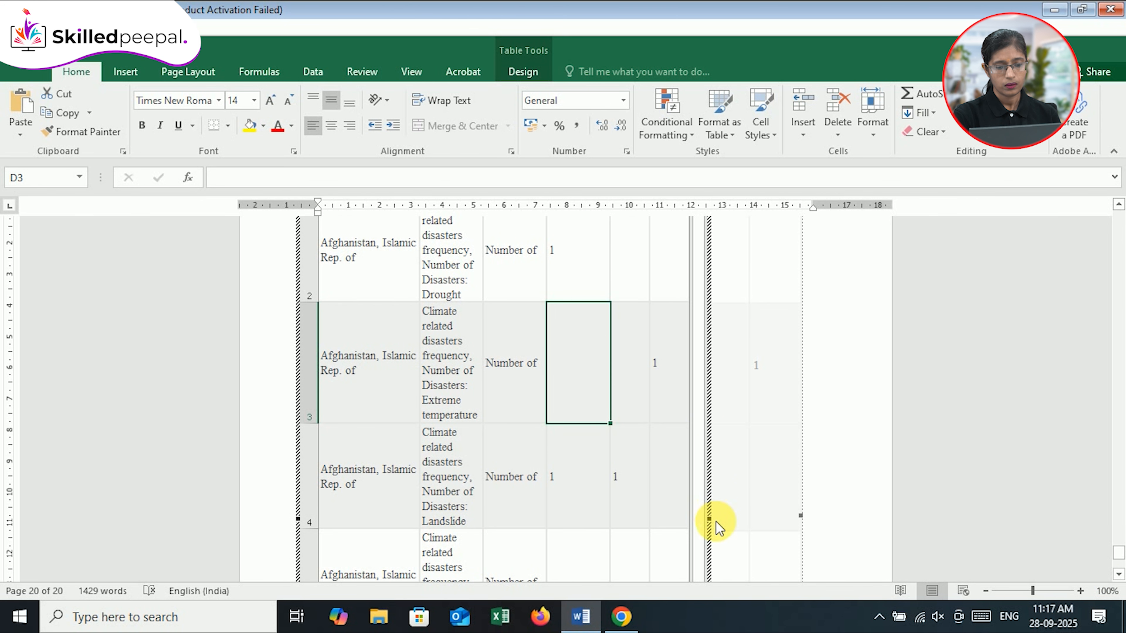
{"action": "left_click_drag", "start_coordinate": [709, 518], "coordinate": [786, 499]}
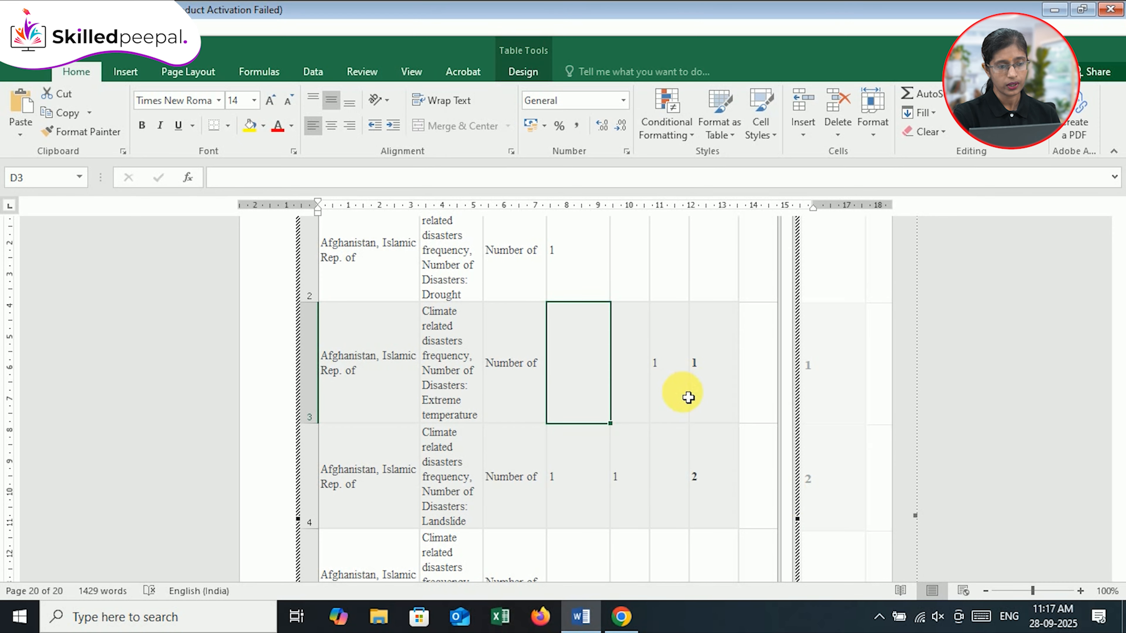
Step: Try Banded Columns on the worksheet table, turn off its Last Column emphasis, and return to the document
{"action": "left_click", "coordinate": [534, 73]}
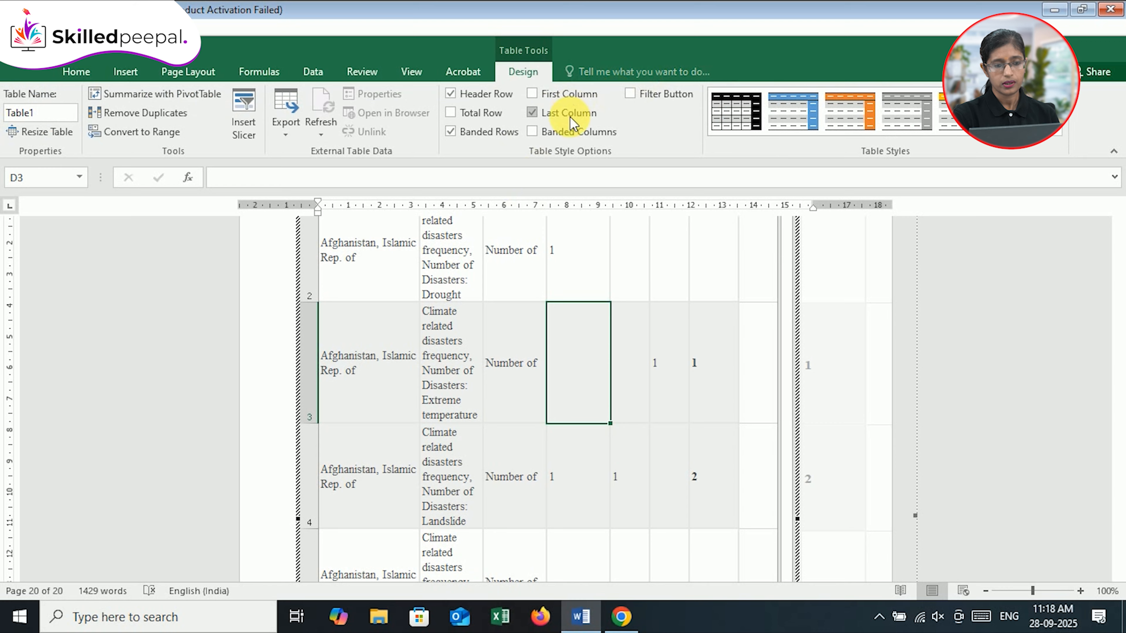
{"action": "left_click", "coordinate": [575, 143]}
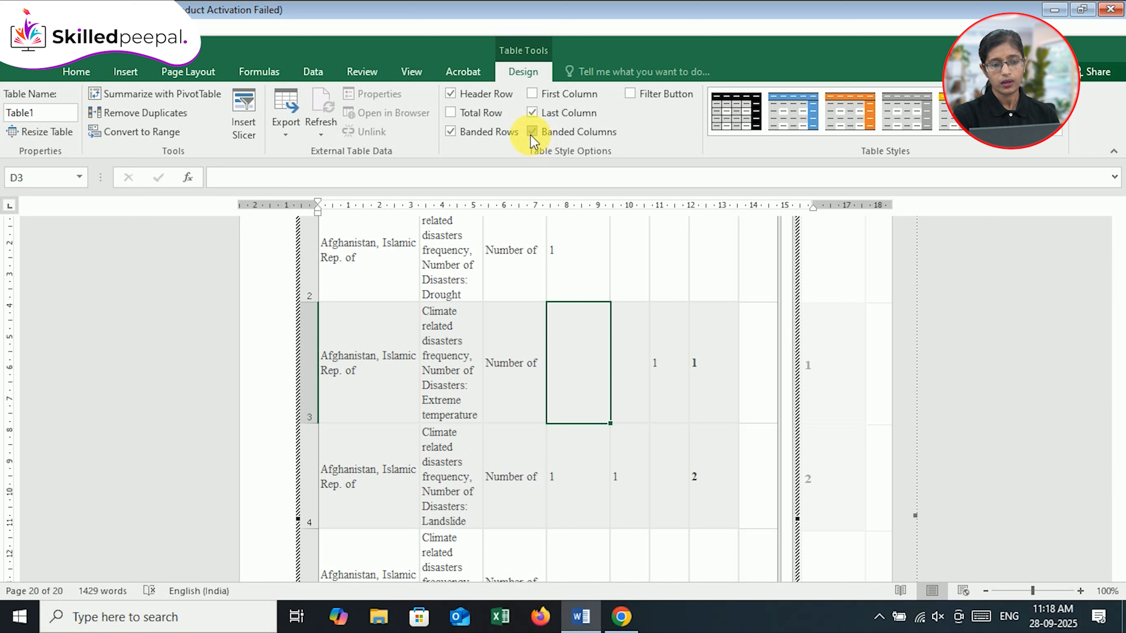
{"action": "left_click", "coordinate": [532, 112]}
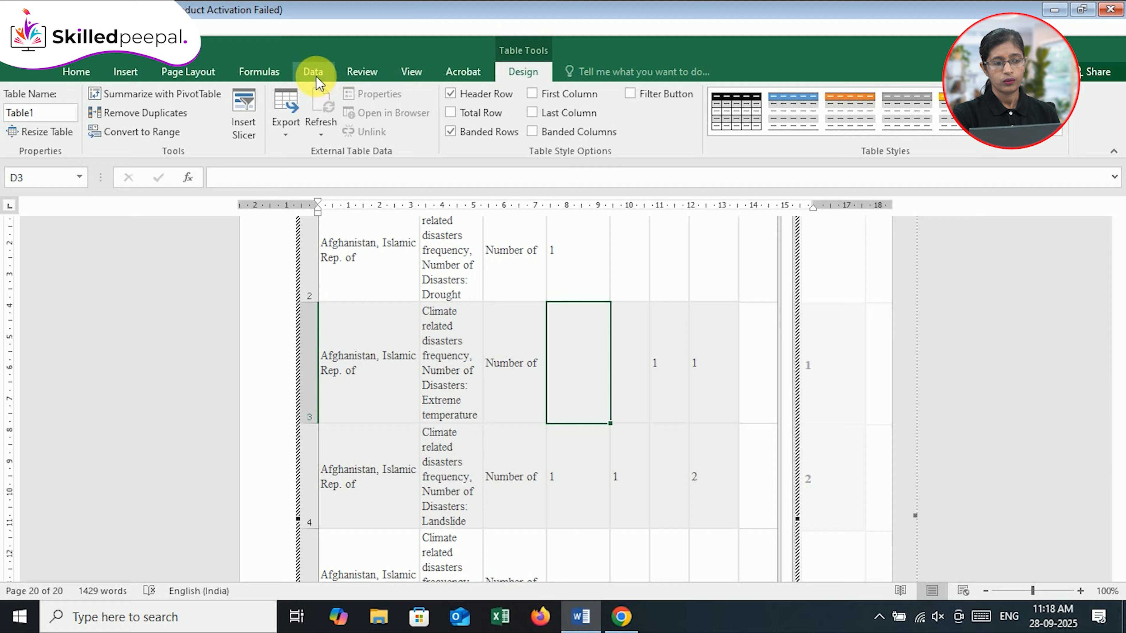
{"action": "left_click", "coordinate": [821, 393]}
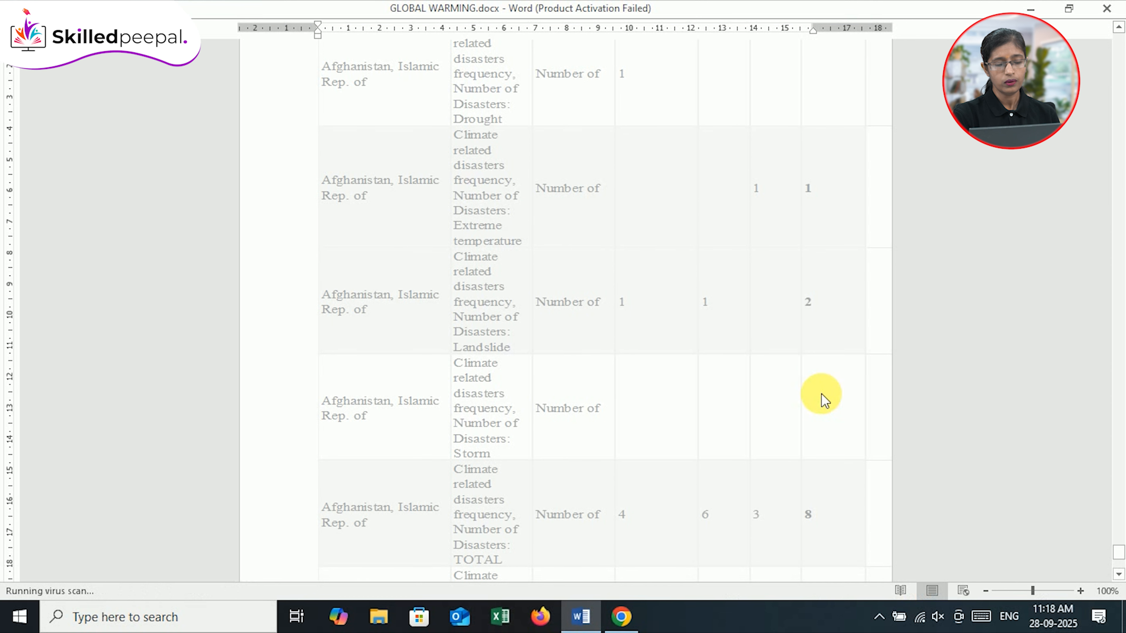
{"action": "double_click", "coordinate": [832, 404]}
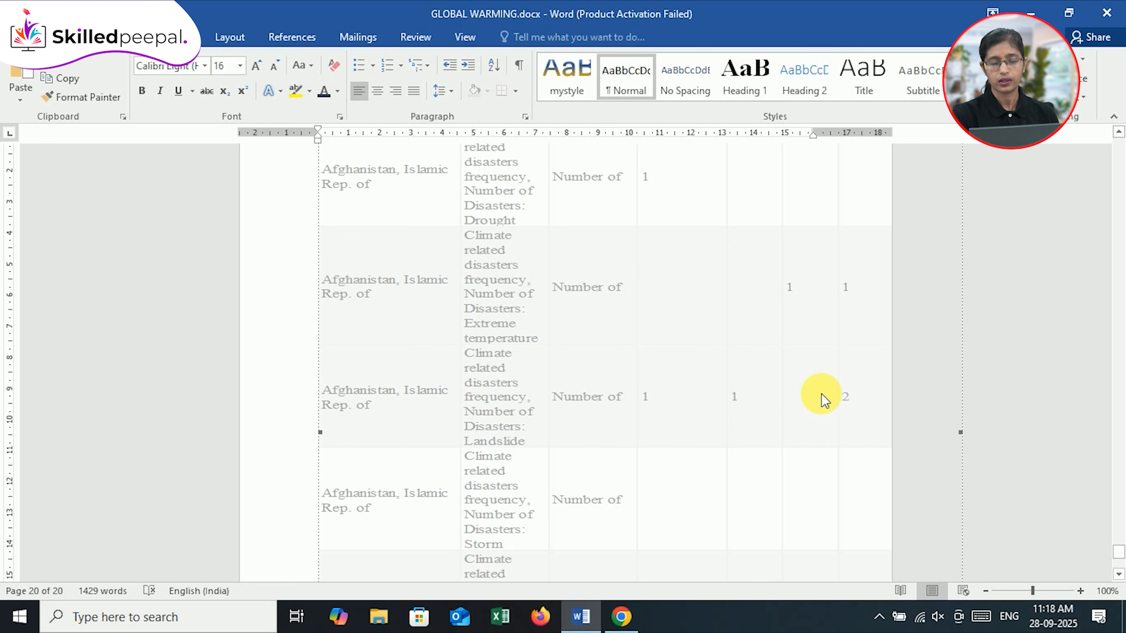
{"action": "left_click", "coordinate": [641, 296]}
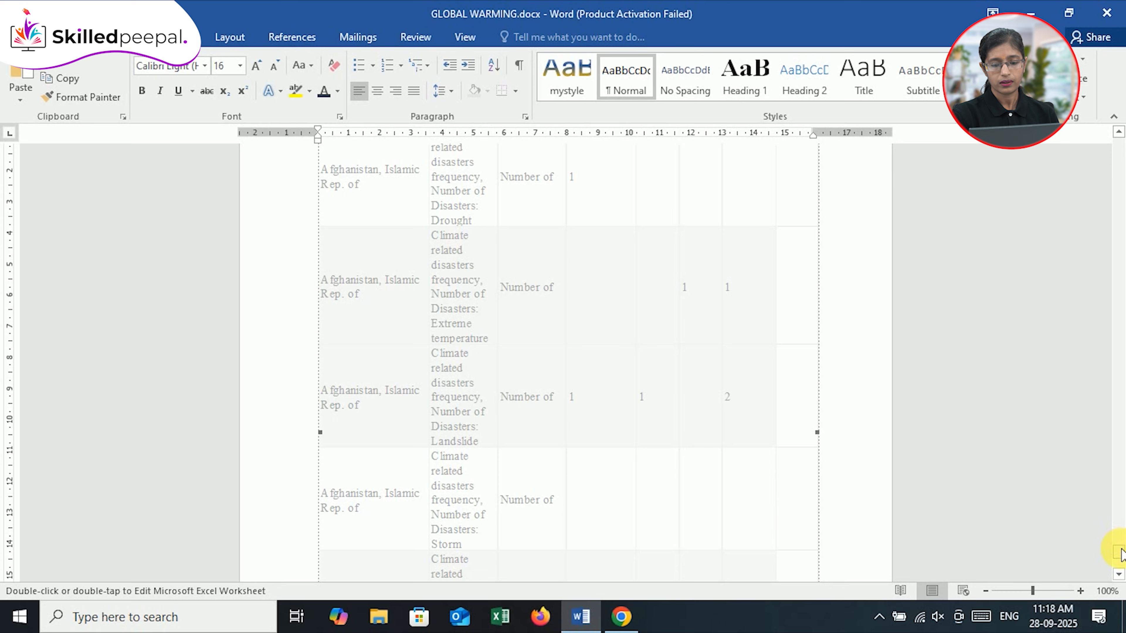
Step: Place the insertion point on the first line of the blank page 19
{"action": "left_click_drag", "start_coordinate": [1117, 552], "coordinate": [1119, 565]}
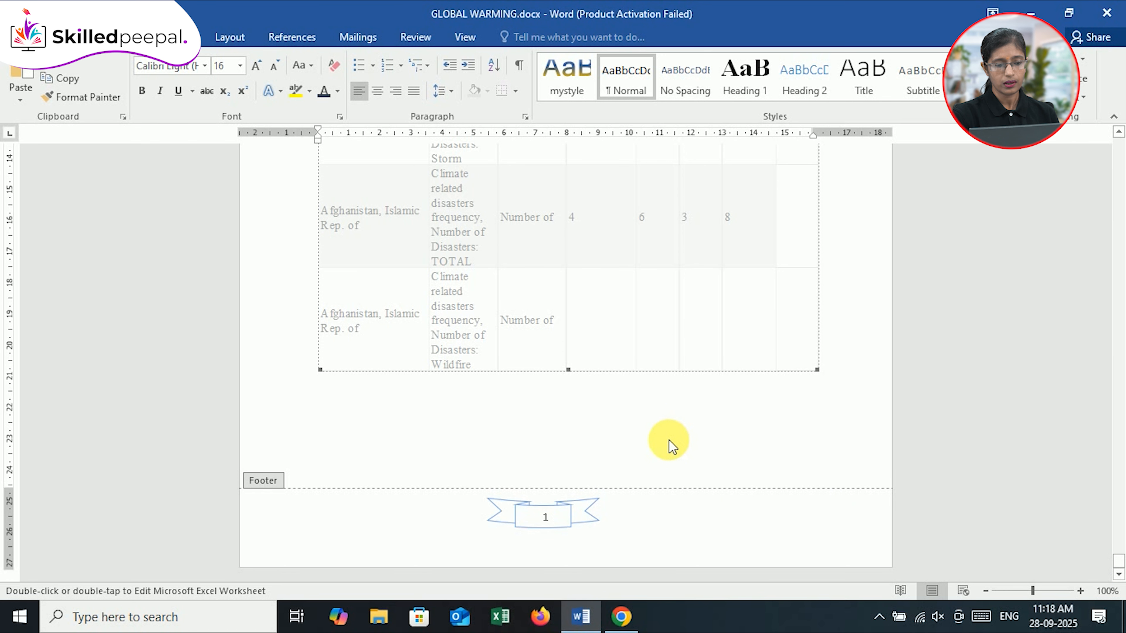
{"action": "left_click", "coordinate": [638, 427]}
{"action": "scroll", "coordinate": [651, 466], "scroll_direction": "down", "scroll_amount": 5}
{"action": "left_click", "coordinate": [667, 503]}
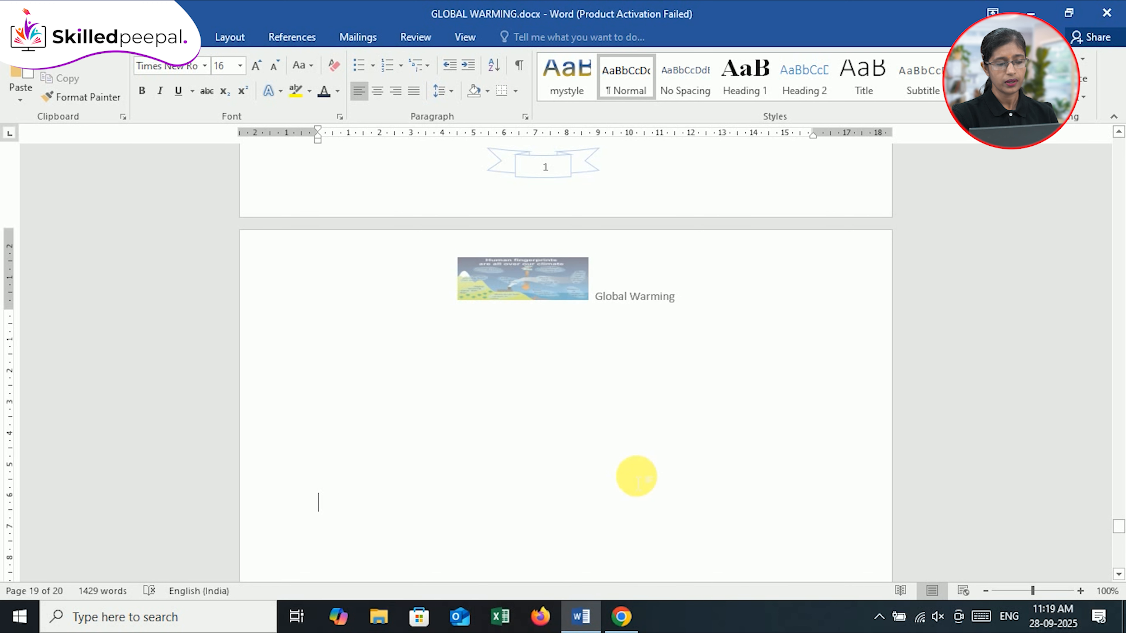
{"action": "key", "text": "Up"}
{"action": "key", "text": "Up"}
{"action": "key", "text": "Up"}
{"action": "key", "text": "Up"}
{"action": "key", "text": "Up"}
{"action": "key", "text": "Up"}
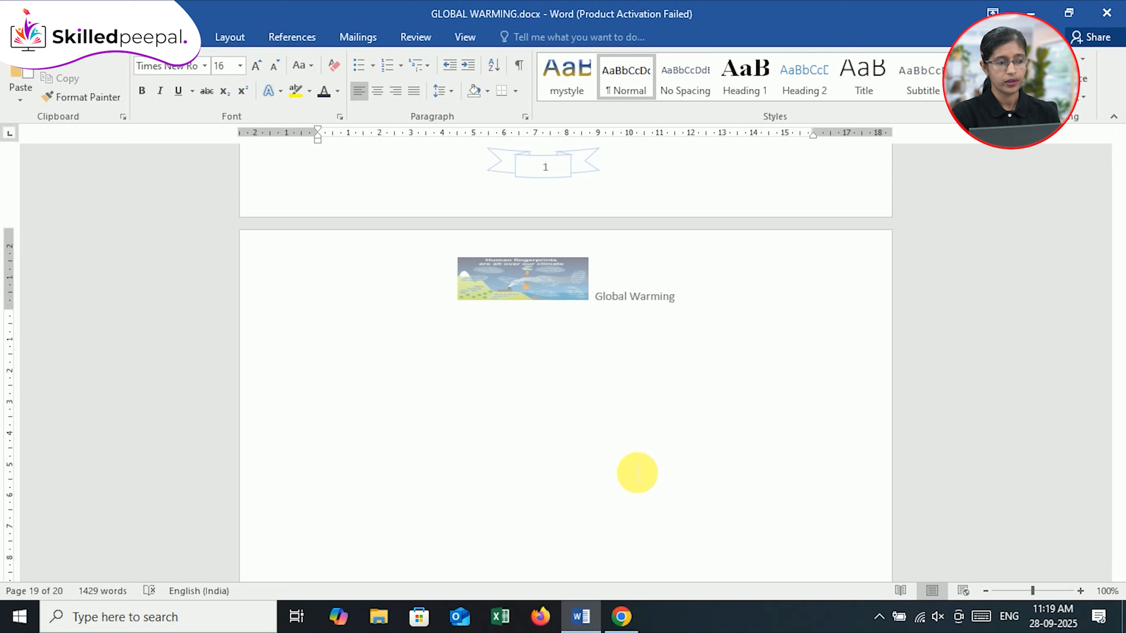
Step: Insert a table with three columns and four rows on the blank page and move it slightly lower
{"action": "left_click", "coordinate": [124, 37]}
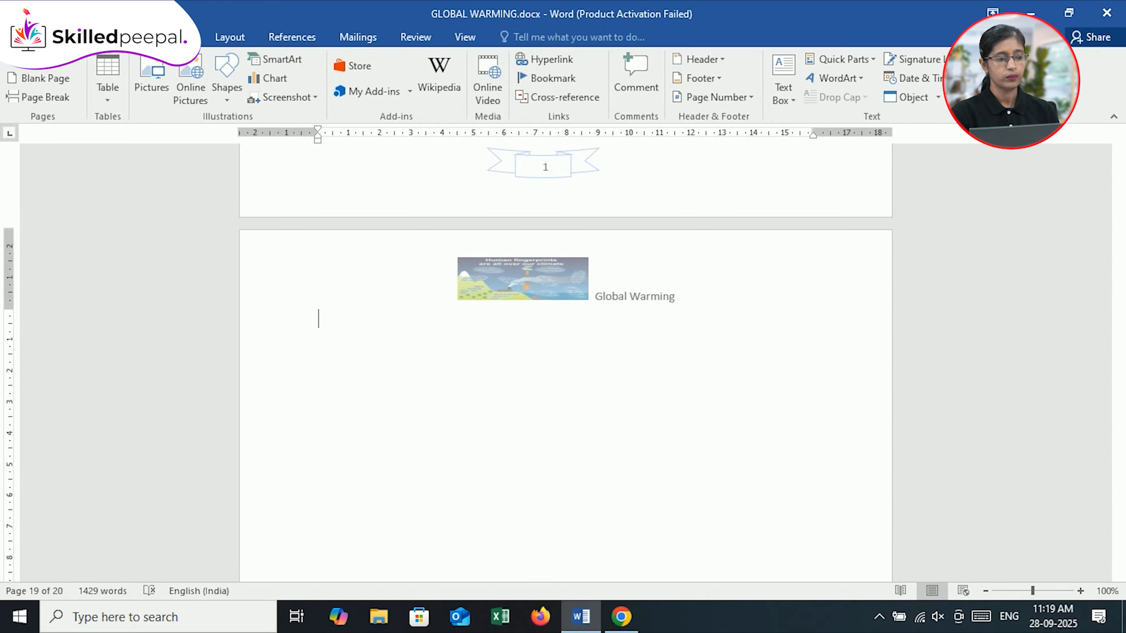
{"action": "left_click", "coordinate": [109, 93]}
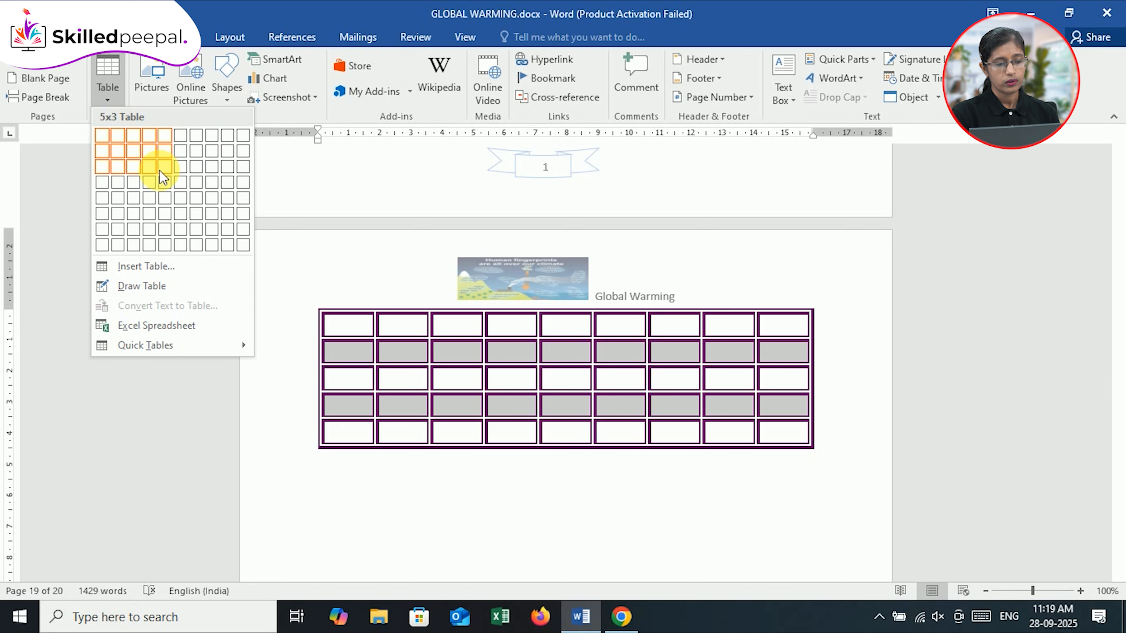
{"action": "left_click", "coordinate": [133, 188]}
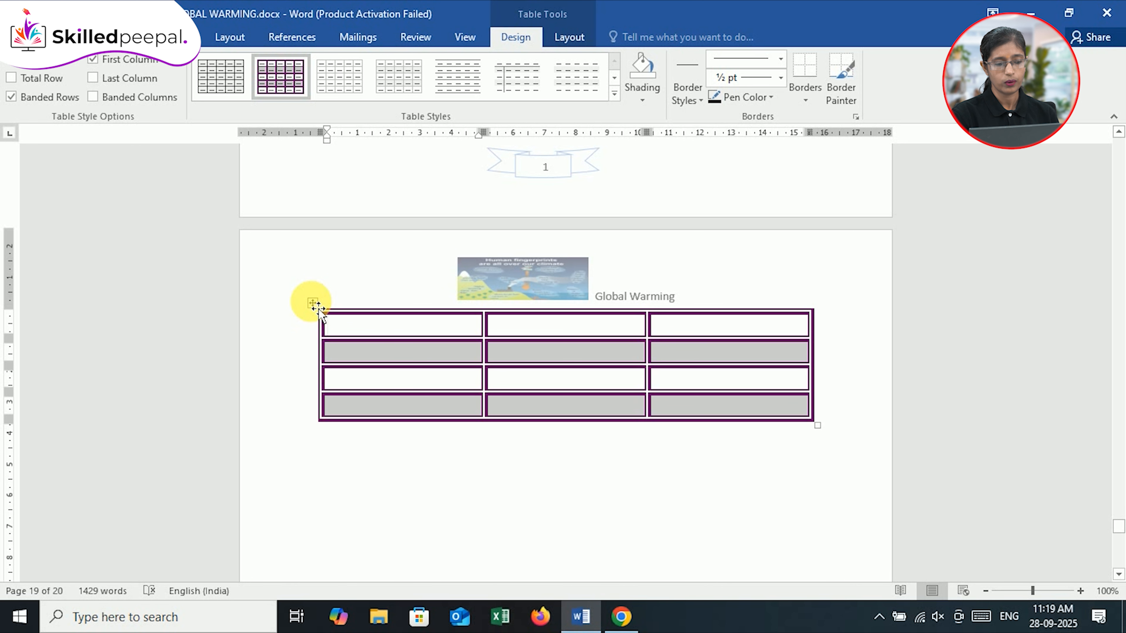
{"action": "left_click_drag", "start_coordinate": [315, 306], "coordinate": [334, 376]}
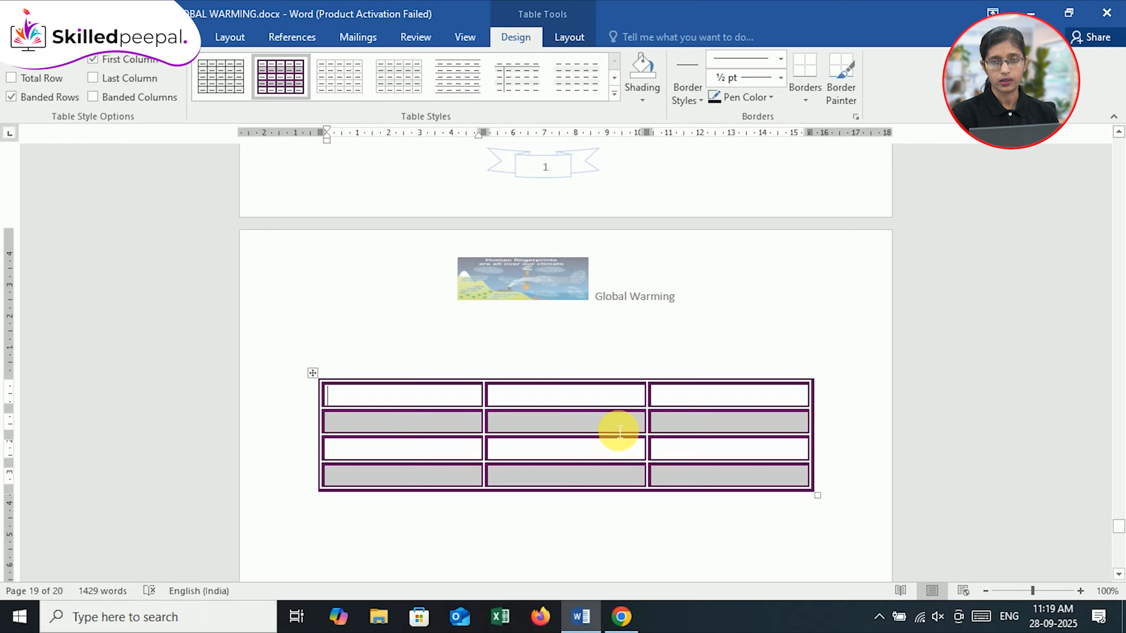
Step: Try the gold style from the fourth row of Grid Tables on the whole table, and finish with the dark blue style beside it
{"action": "left_click", "coordinate": [313, 374]}
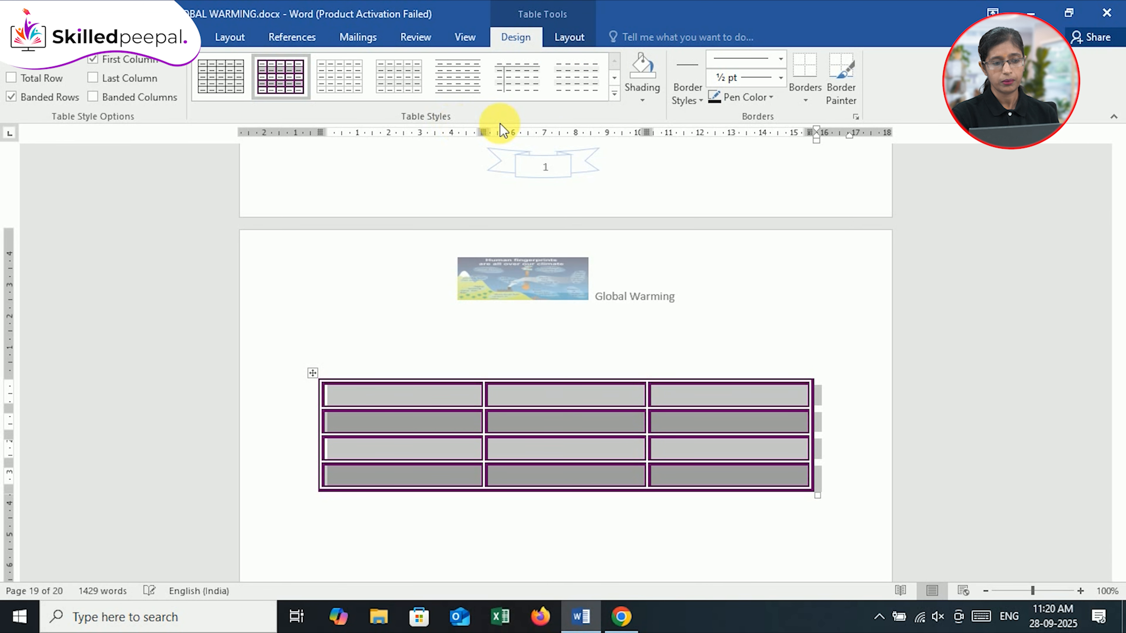
{"action": "left_click", "coordinate": [614, 94]}
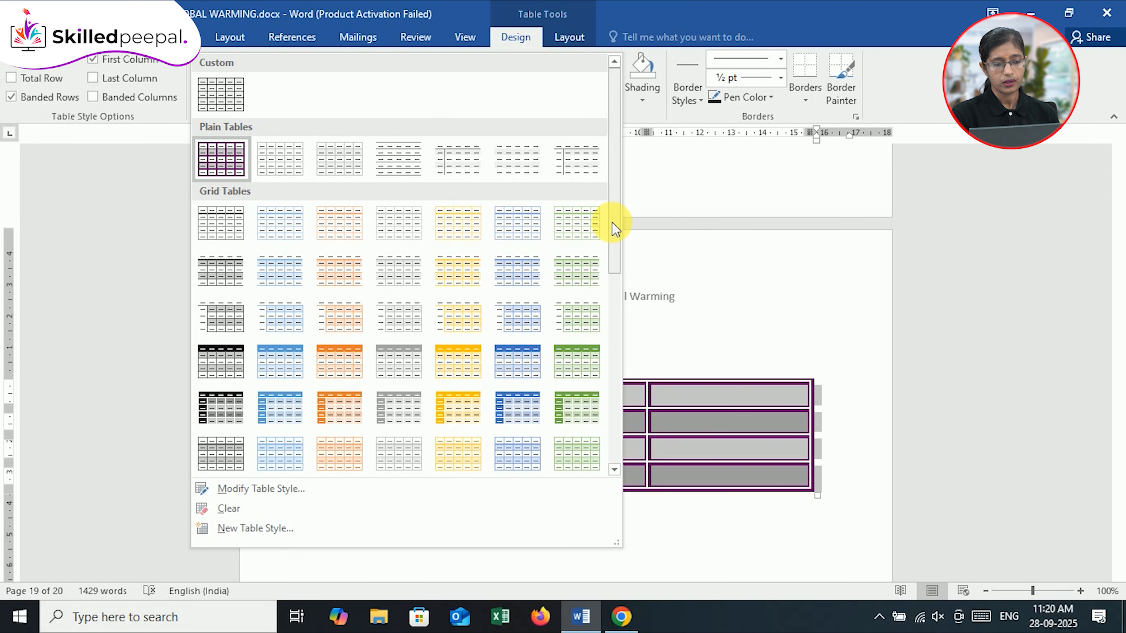
{"action": "left_click_drag", "start_coordinate": [612, 223], "coordinate": [628, 316]}
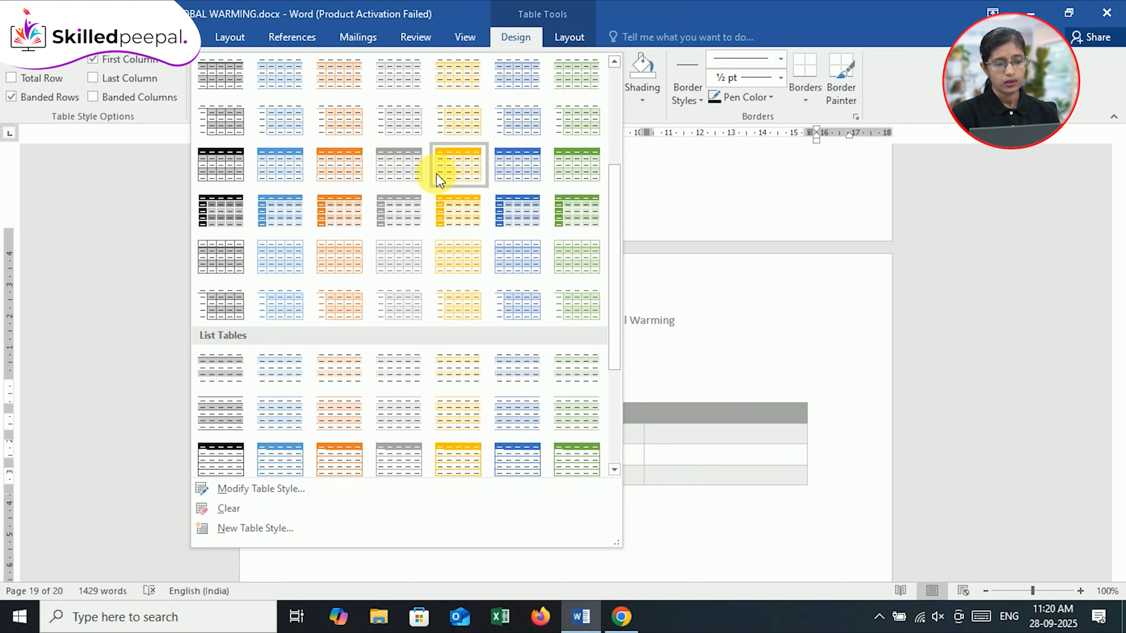
{"action": "left_click", "coordinate": [461, 177]}
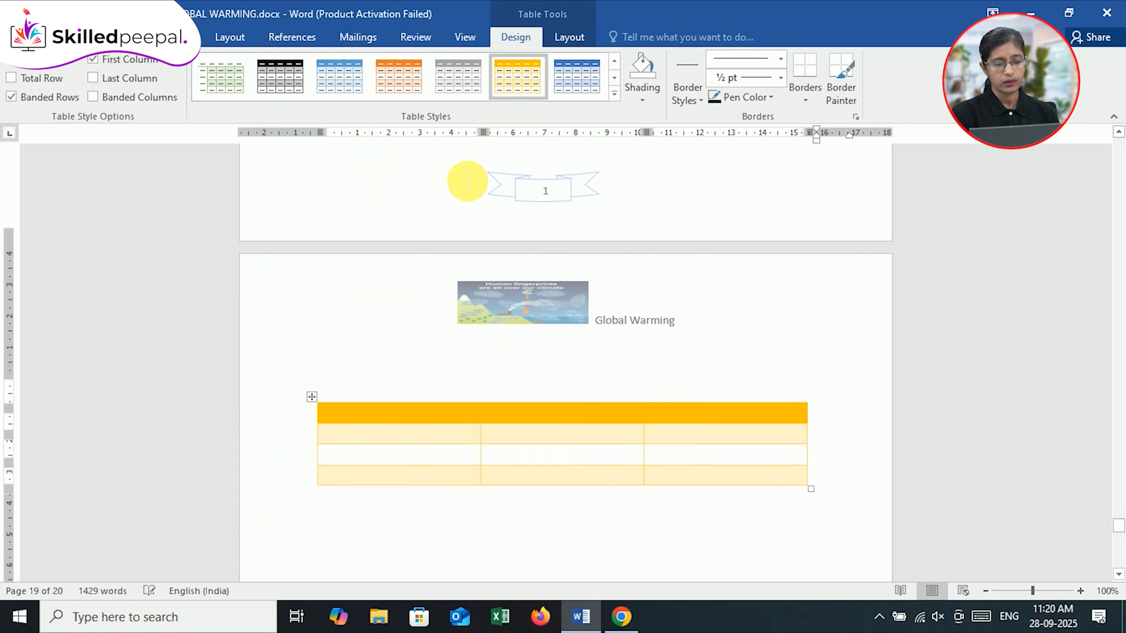
{"action": "left_click", "coordinate": [615, 94]}
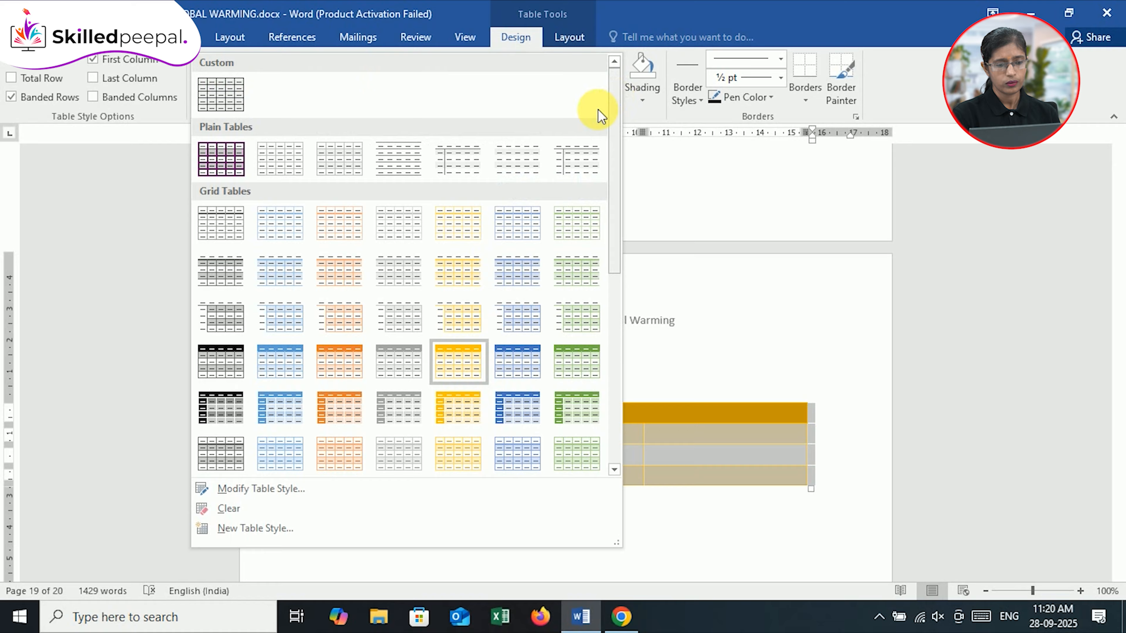
{"action": "left_click", "coordinate": [530, 362]}
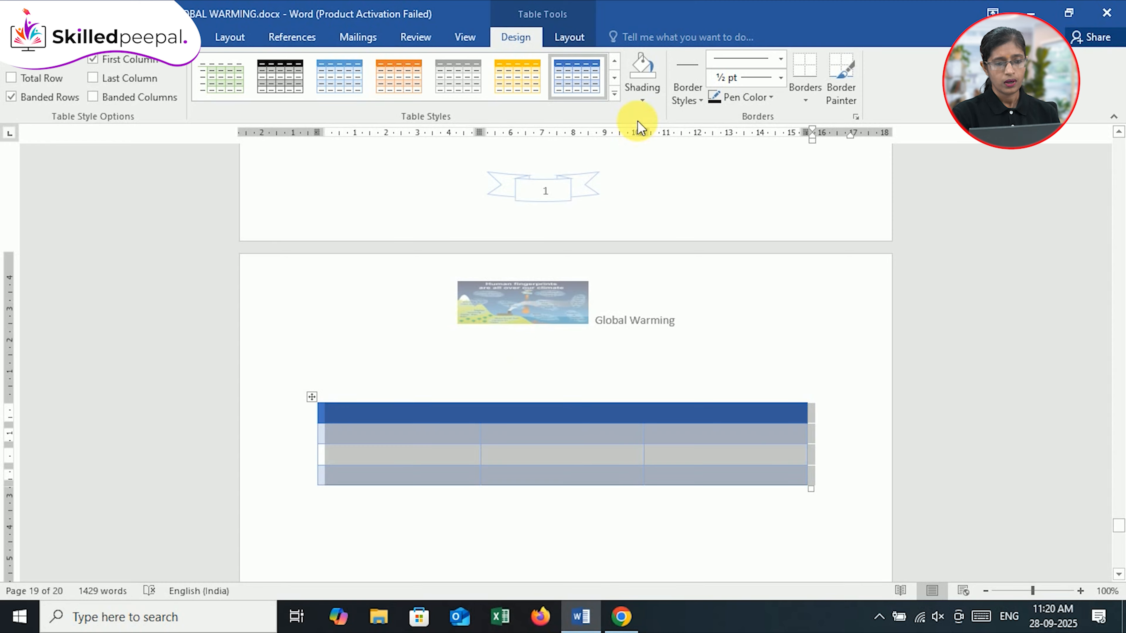
Step: Shade the whole table with a light lavender chosen from the standard color palette, after trying pink and light cyan
{"action": "left_click", "coordinate": [646, 97]}
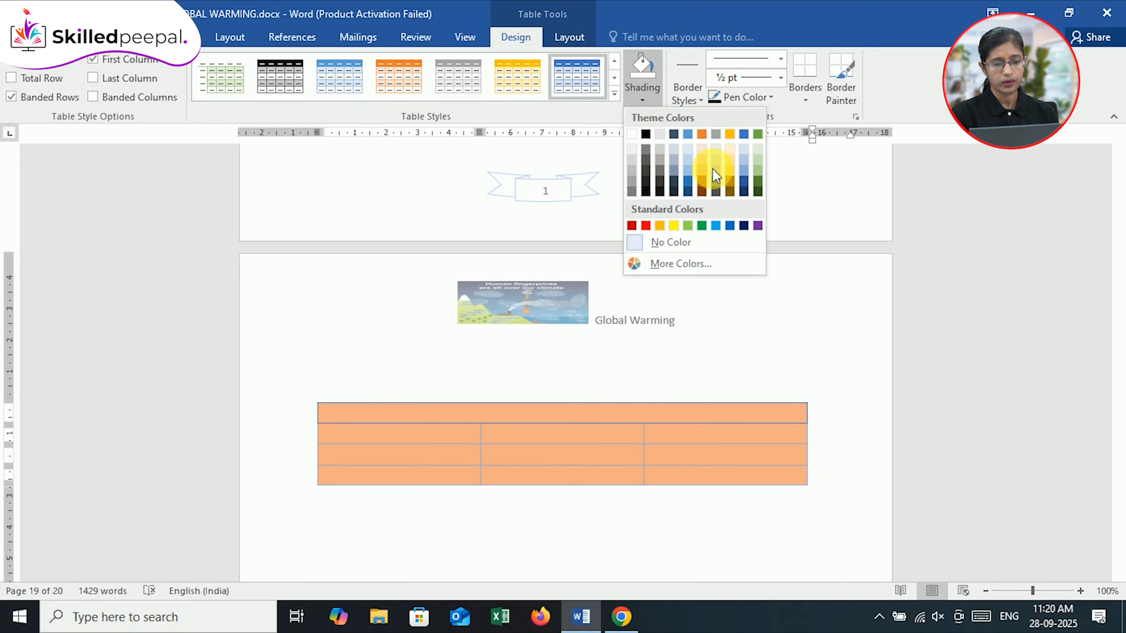
{"action": "left_click", "coordinate": [689, 265]}
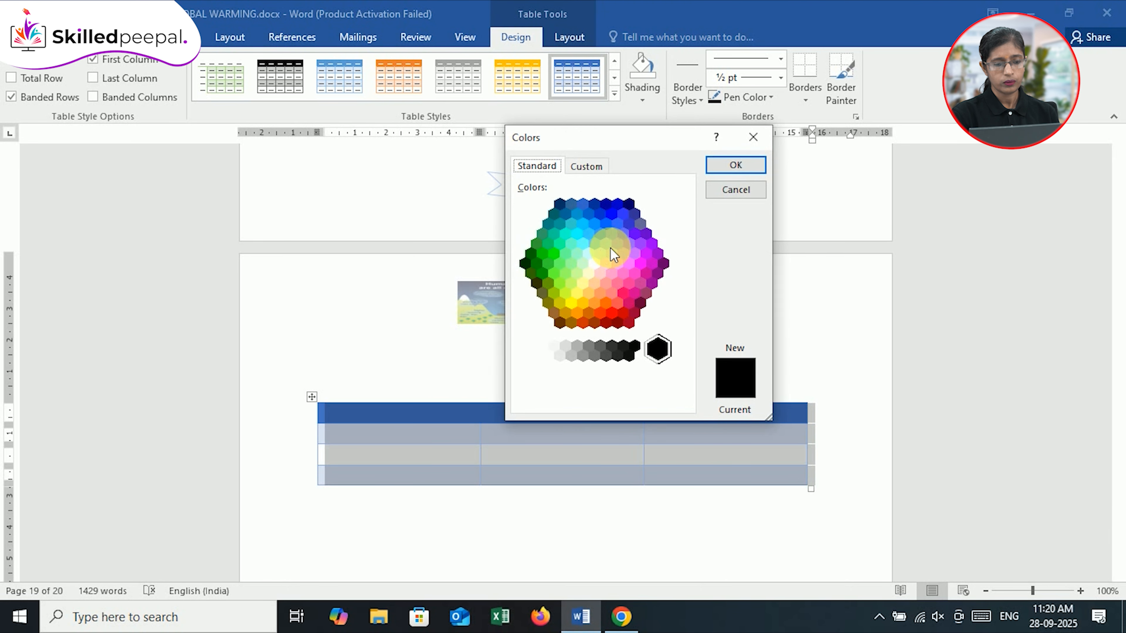
{"action": "left_click", "coordinate": [610, 250]}
{"action": "left_click", "coordinate": [612, 275]}
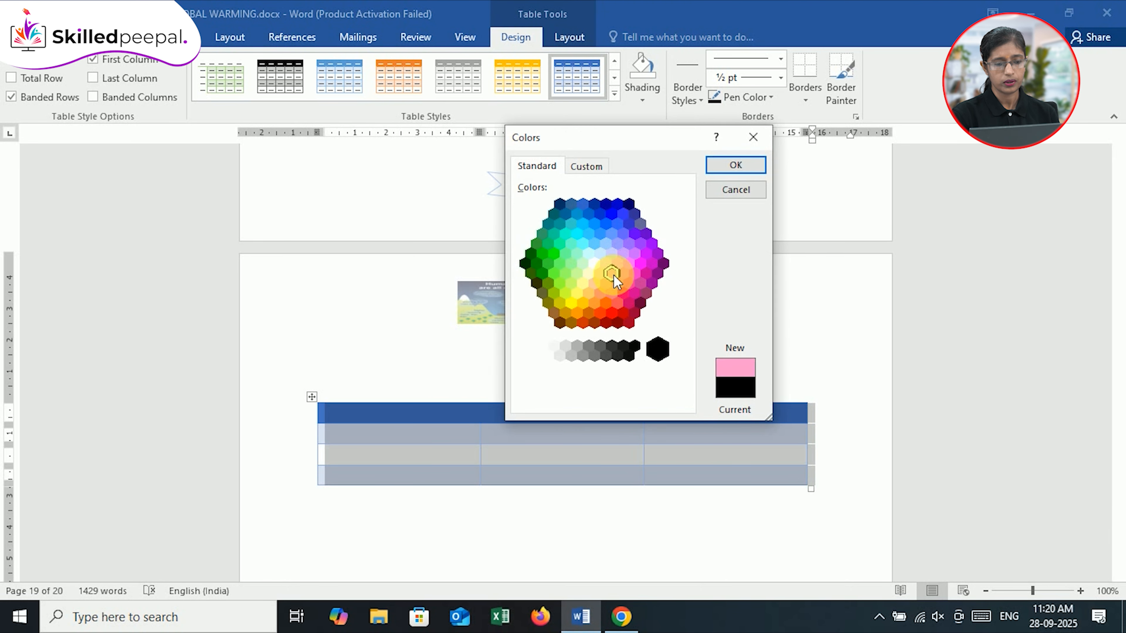
{"action": "left_click", "coordinate": [612, 252]}
{"action": "left_click", "coordinate": [591, 256]}
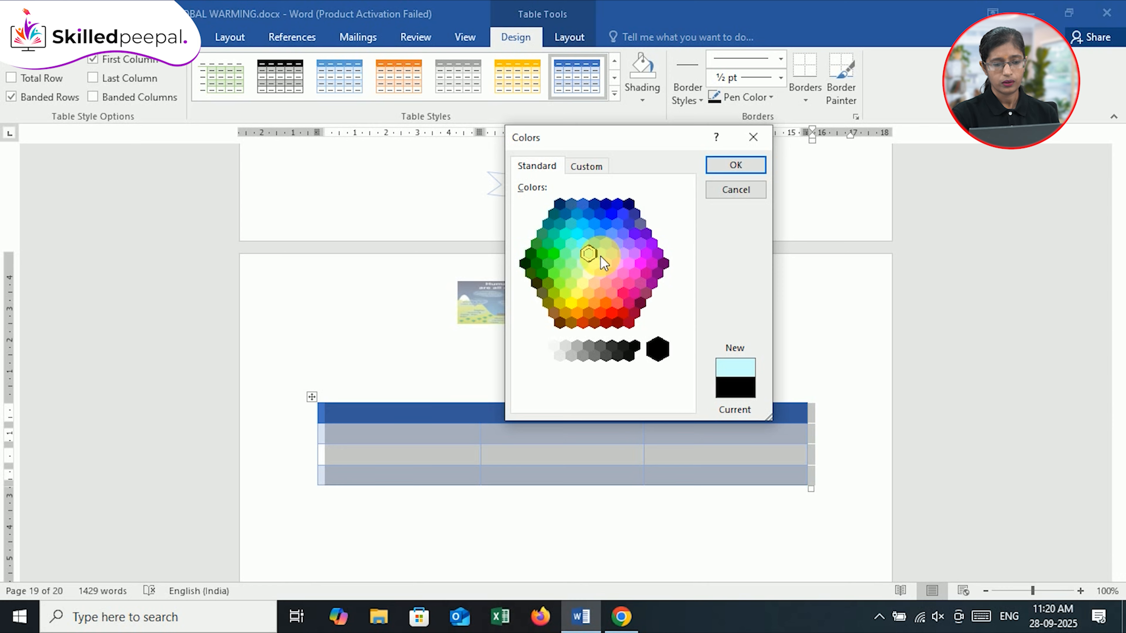
{"action": "left_click", "coordinate": [610, 252]}
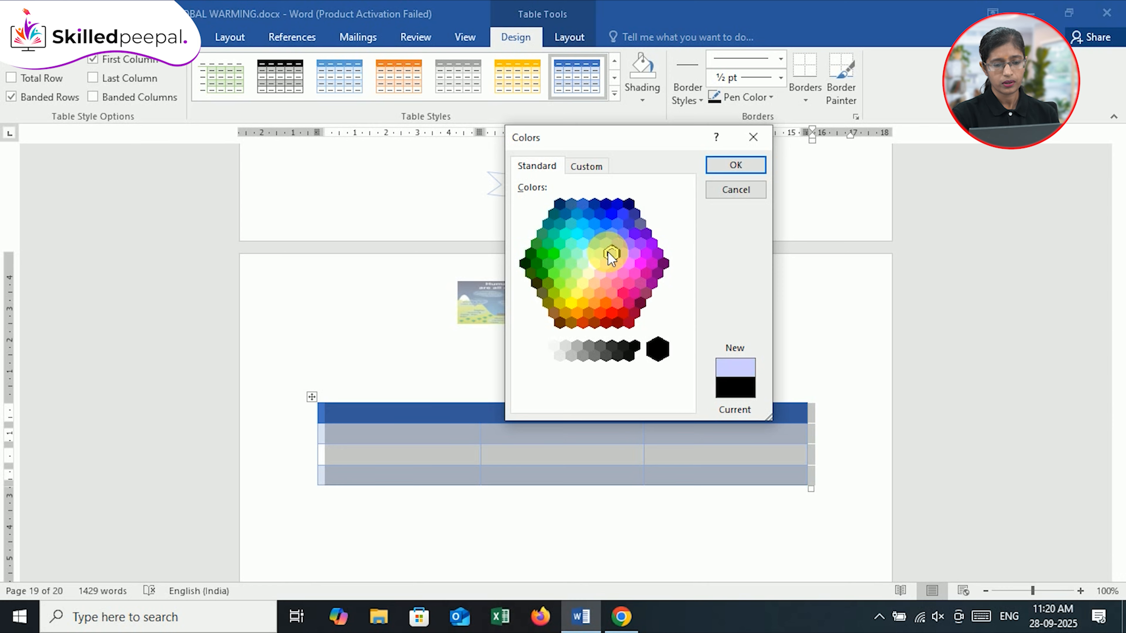
{"action": "left_click", "coordinate": [719, 165]}
{"action": "left_click", "coordinate": [560, 464]}
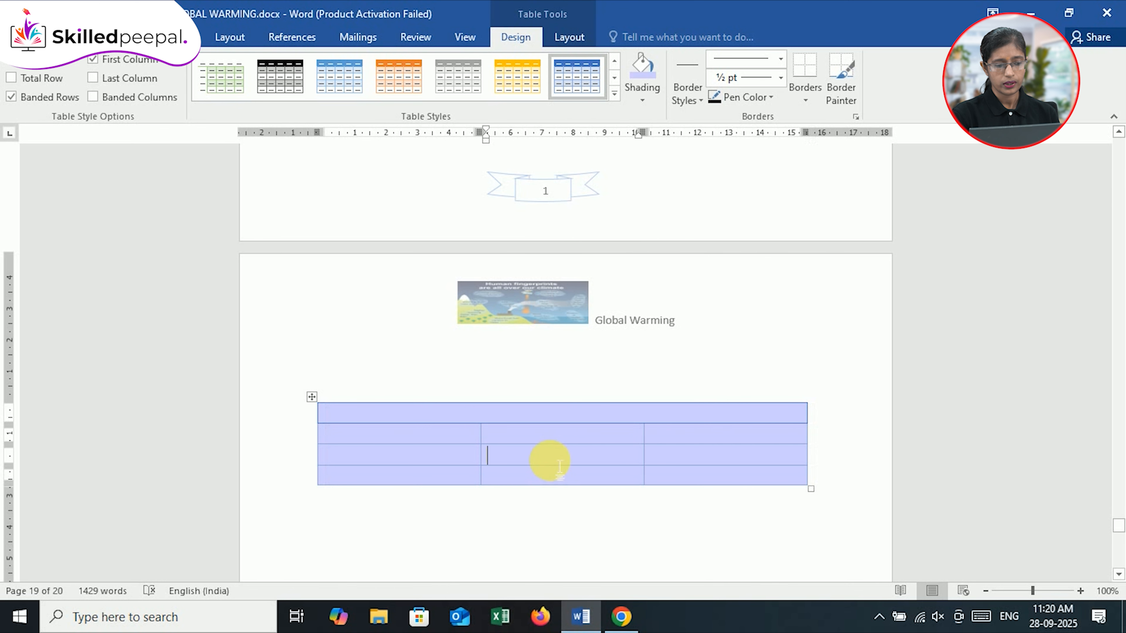
Step: Undo the lavender shading of the table
{"action": "left_click", "coordinate": [397, 417]}
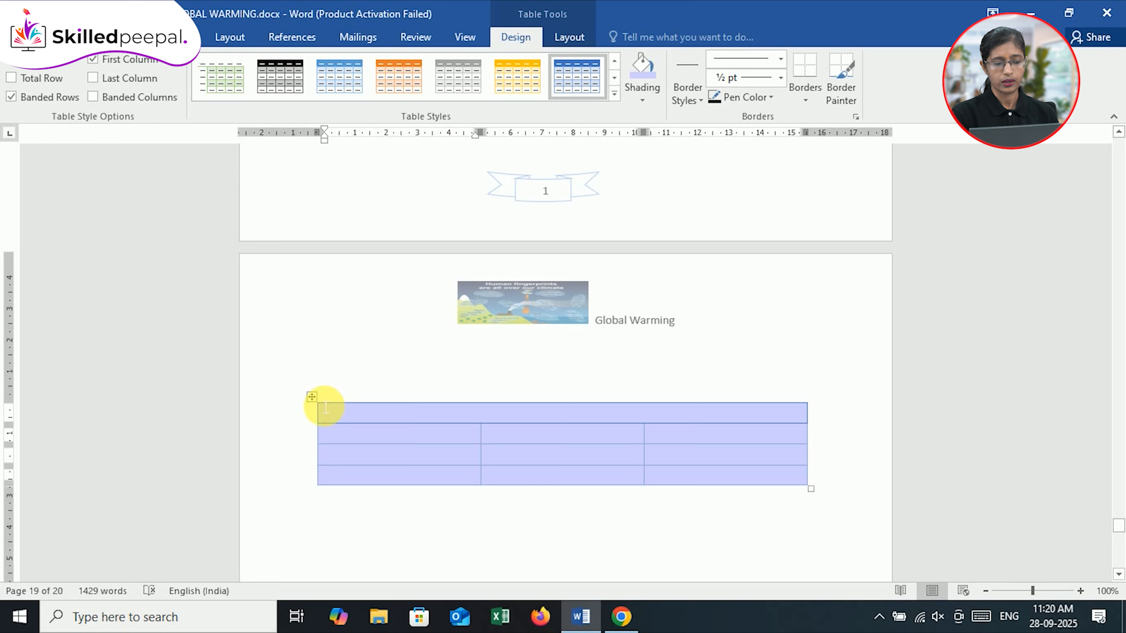
{"action": "left_click", "coordinate": [312, 397]}
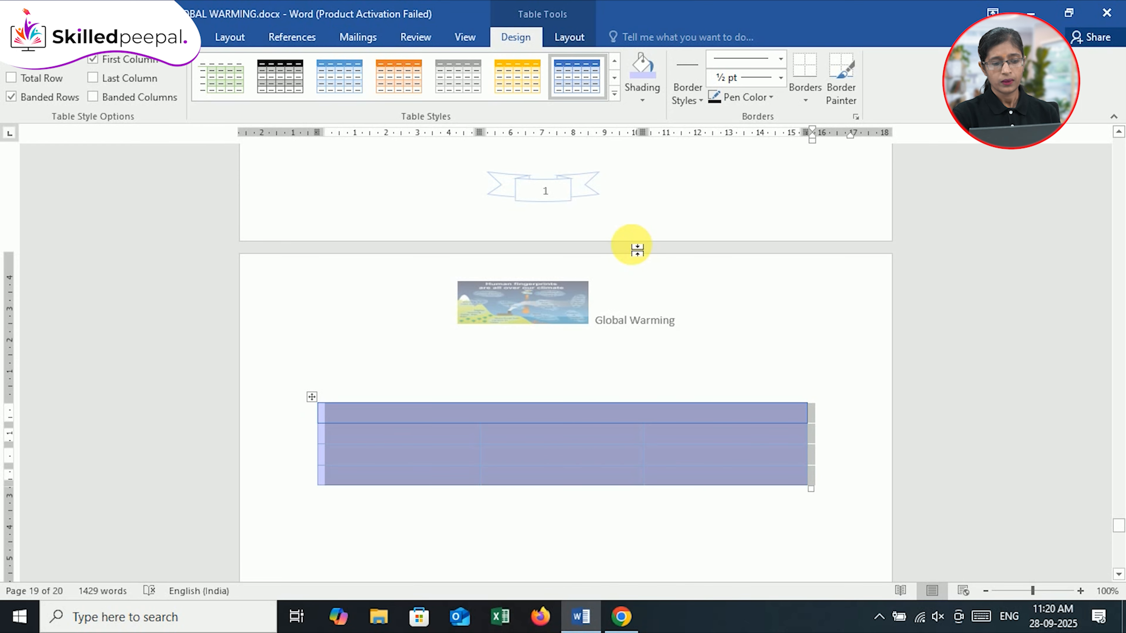
{"action": "left_click", "coordinate": [653, 402]}
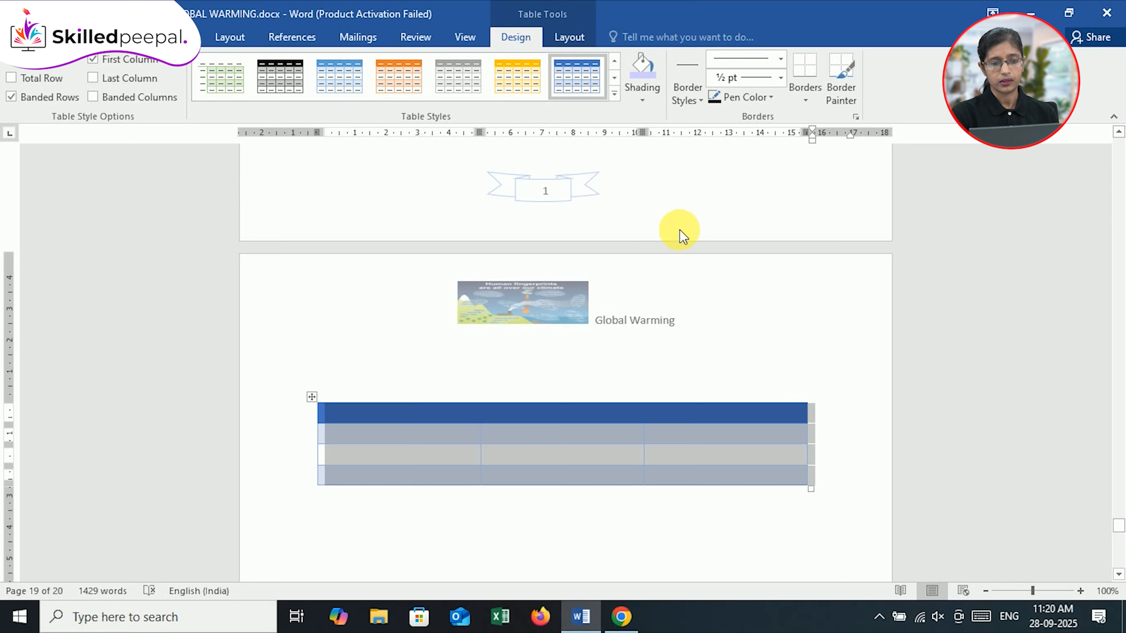
Step: Pick up the border formatting from the upper edge of the table's header row with the Border Sampler
{"action": "left_click", "coordinate": [692, 86]}
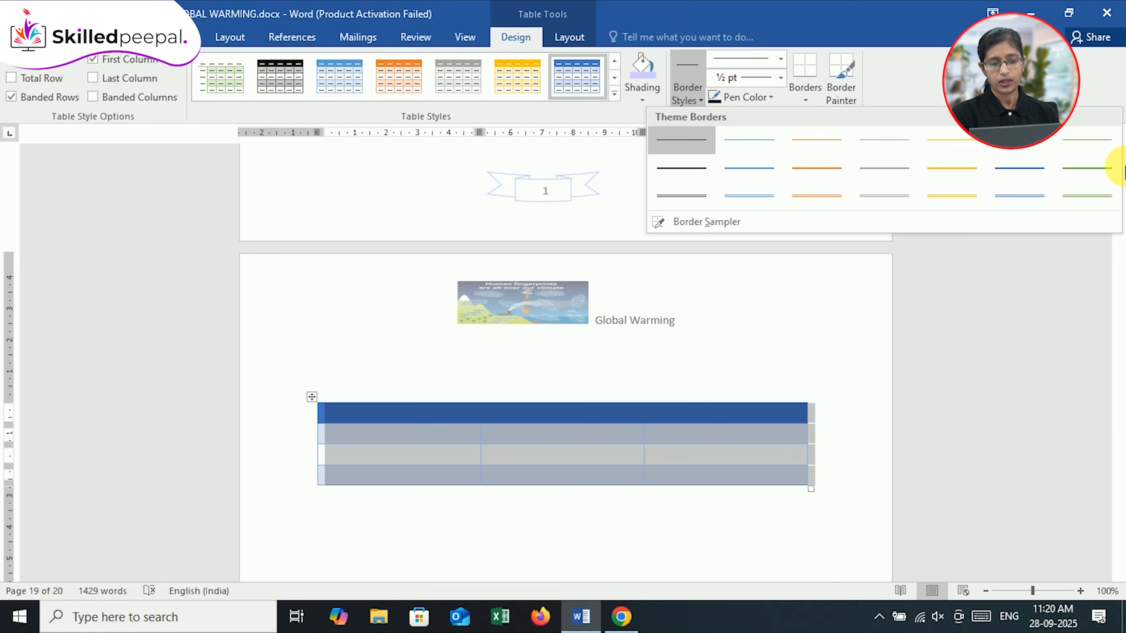
{"action": "left_click", "coordinate": [718, 221]}
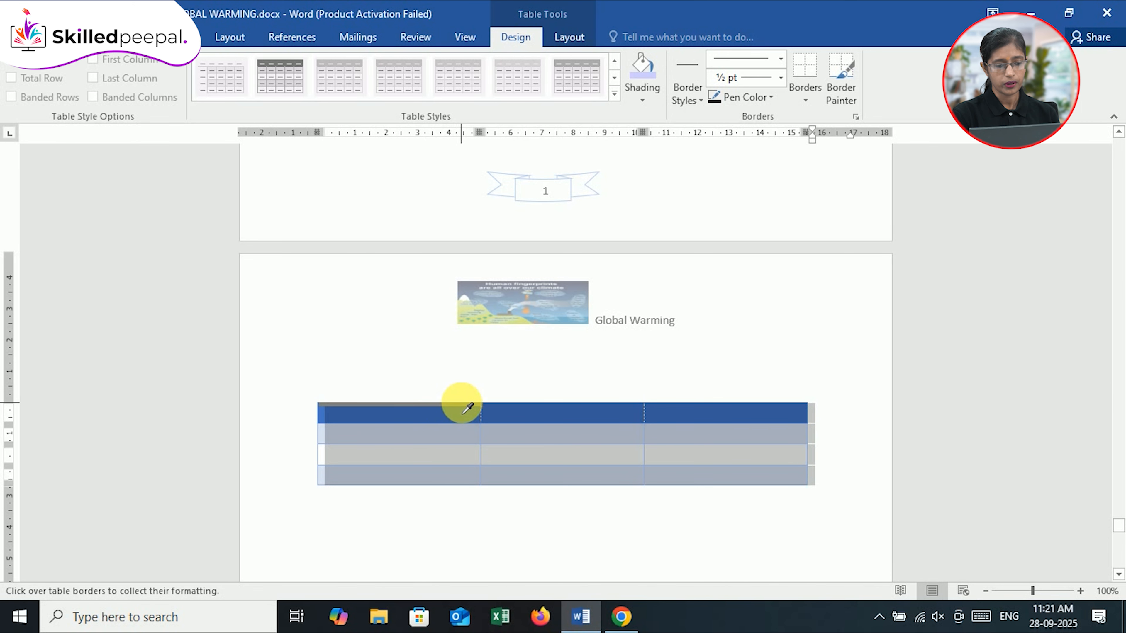
{"action": "left_click", "coordinate": [461, 405]}
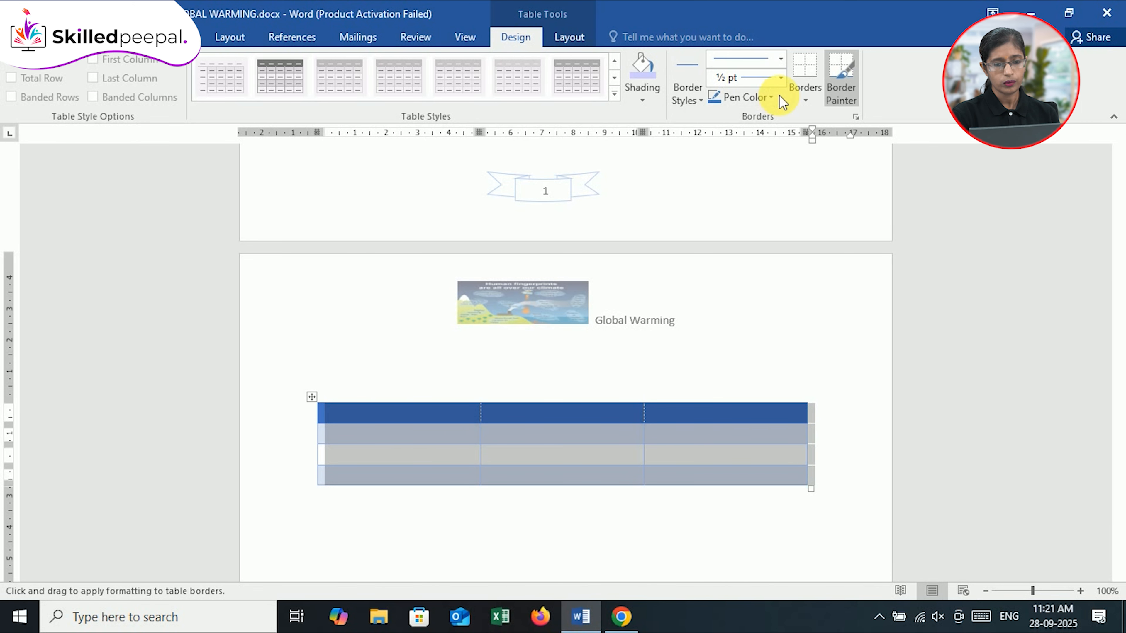